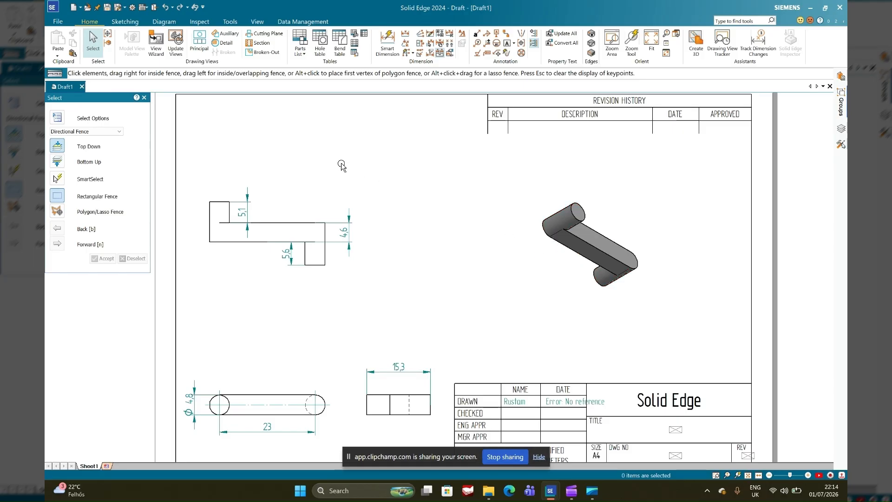
Create a new ISO Metric Part document and check the dimensions in the Draft1 drawing before returning to the part.
left_click(57, 22)
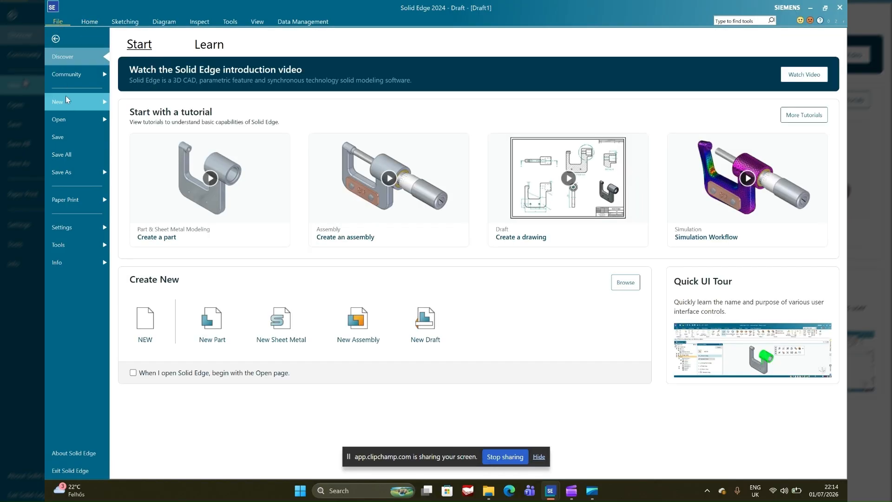
left_click(68, 109)
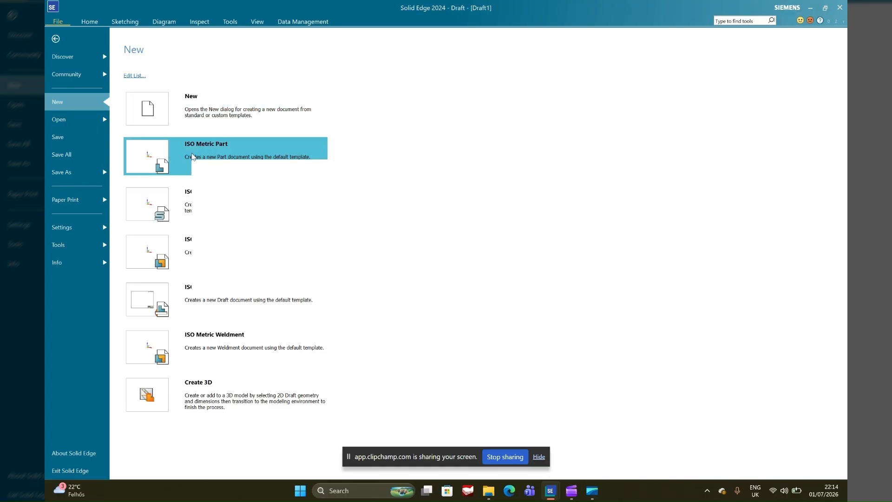
mouse_move(193, 156)
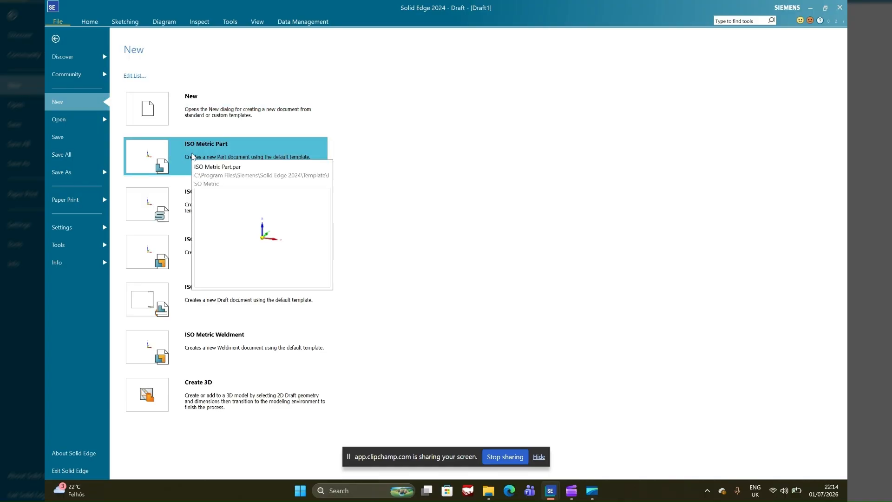
left_click(193, 156)
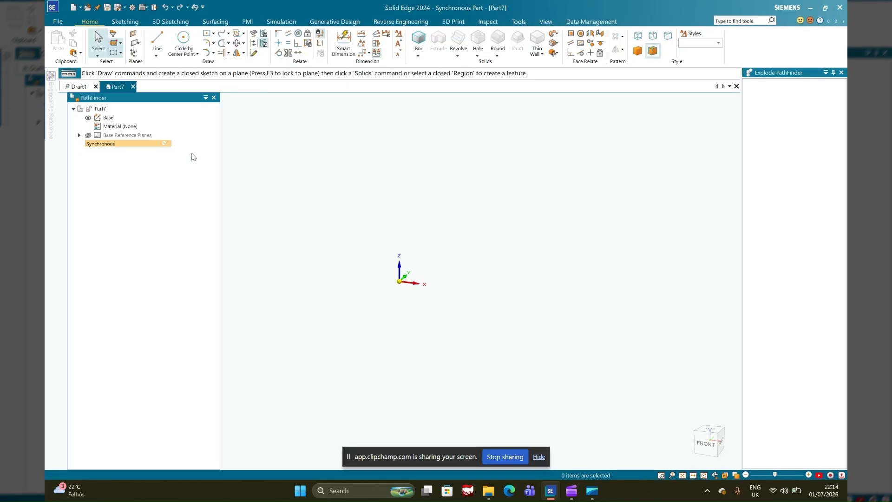
left_click(82, 87)
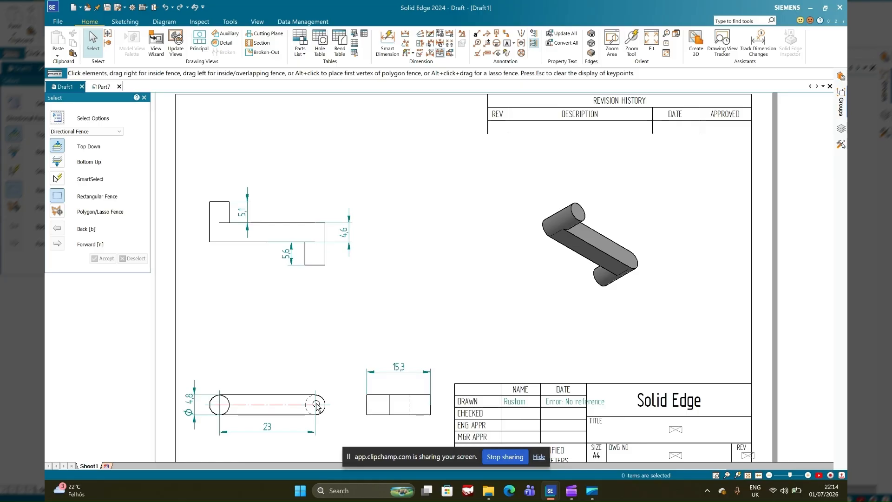
left_click(104, 87)
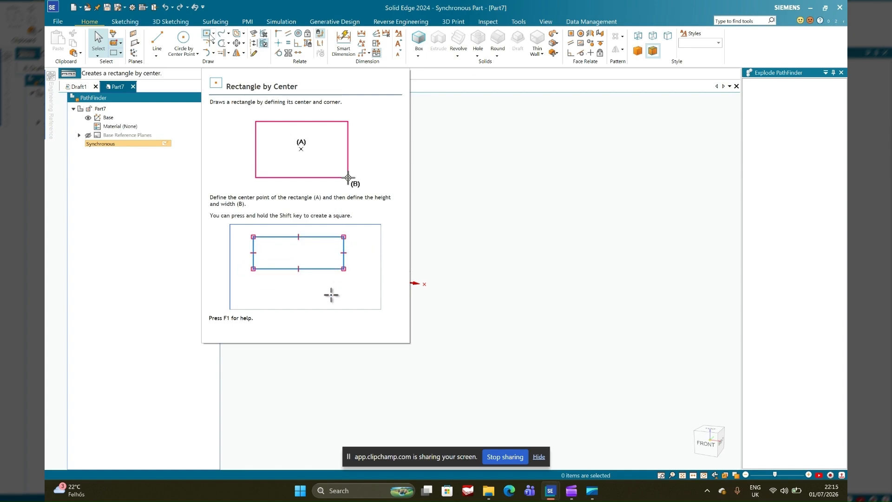
Sketch a center rectangle 23 mm wide and 4.8 mm high on the Front plane, centered on the origin.
left_click(208, 34)
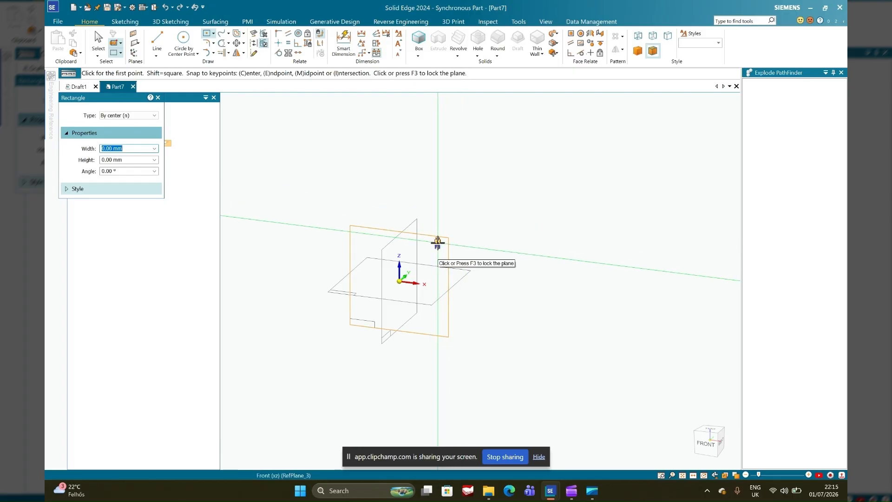
key("F3")
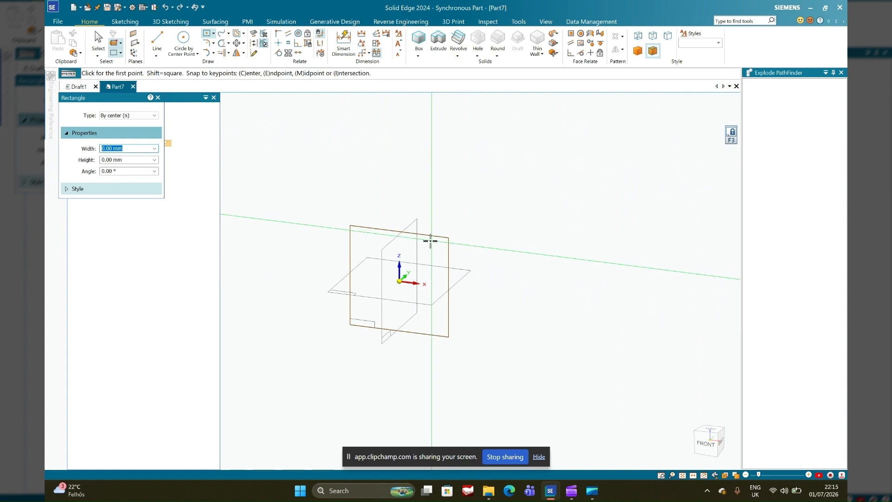
left_click(706, 442)
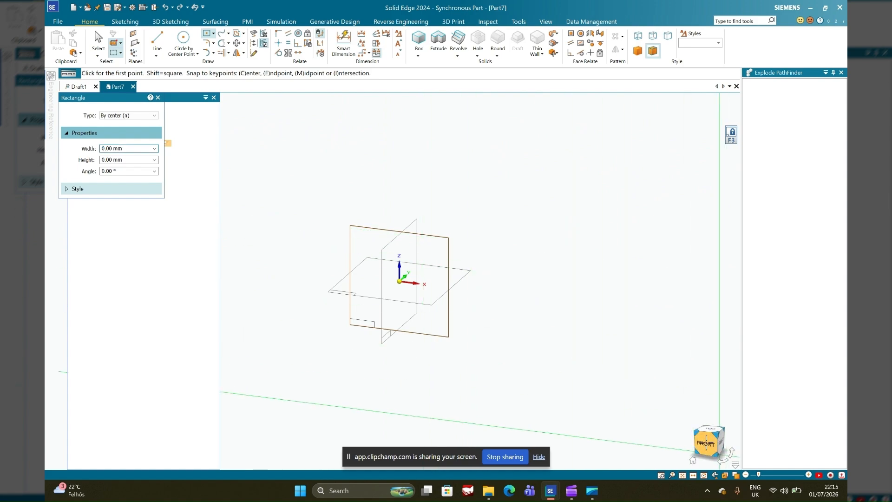
left_click(399, 281)
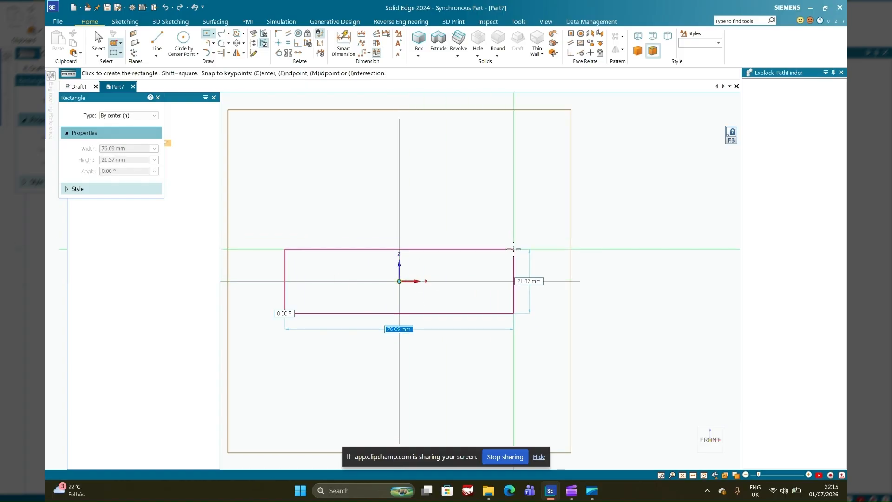
type("23")
key("Tab")
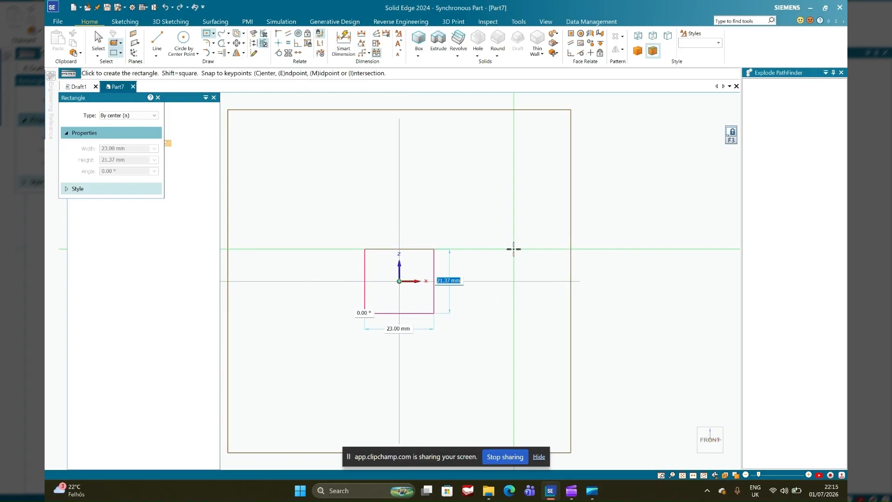
type("4.8")
key("Tab")
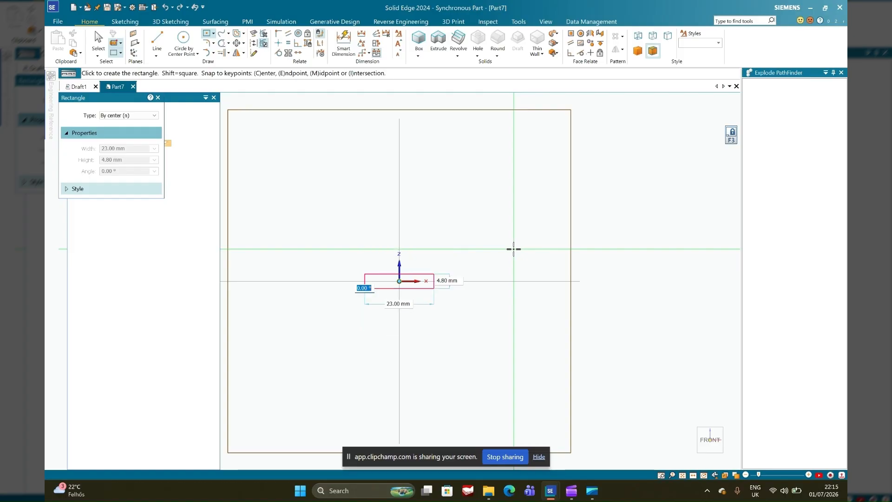
key("Return")
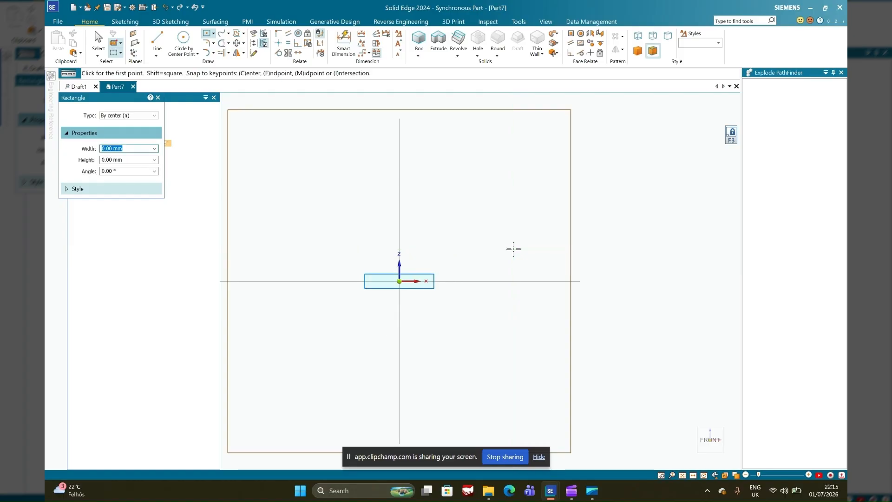
Draw a circle centered on the midpoint of the rectangle's left edge, passing through that edge's upper corner.
scroll(384, 297, "down", 2)
scroll(383, 297, "up", 4)
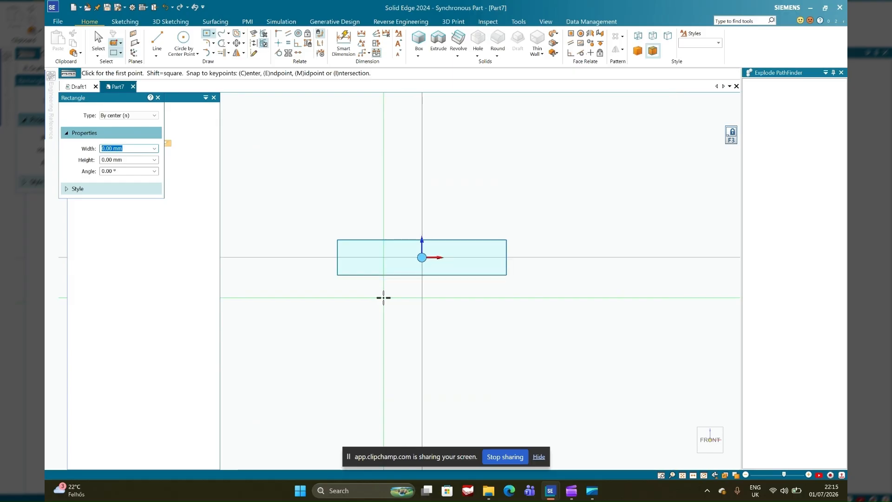
left_click(186, 39)
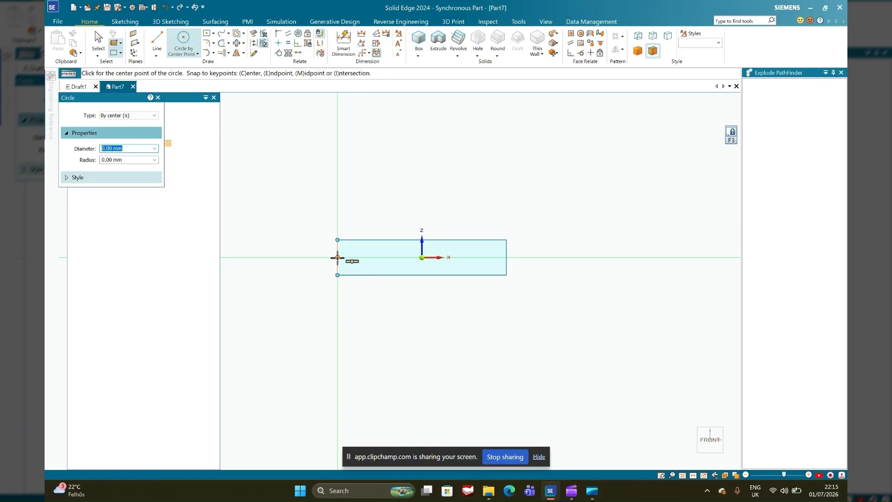
left_click(337, 256)
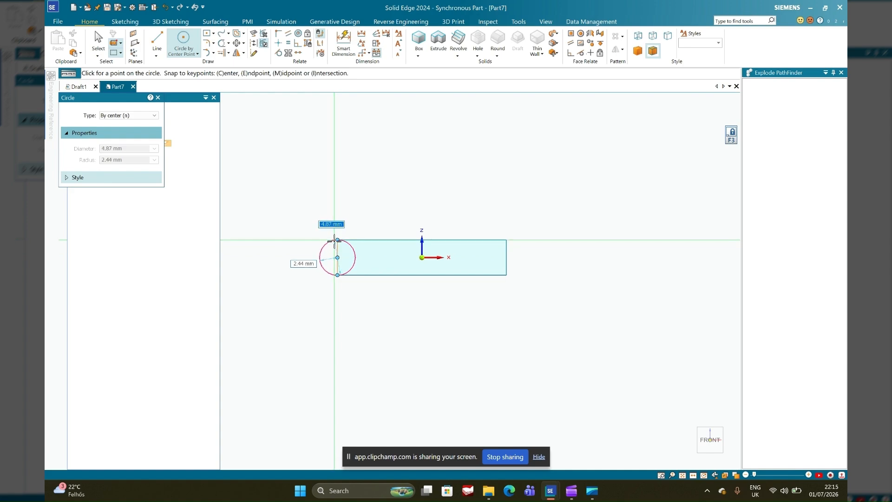
left_click(338, 239)
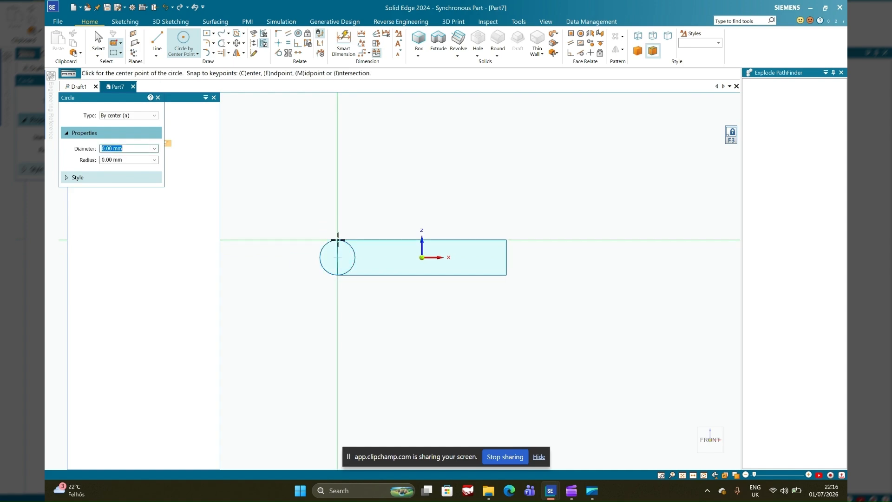
mouse_move(506, 257)
left_mouse_down()
mouse_move(516, 241)
mouse_move(524, 258)
left_mouse_up()
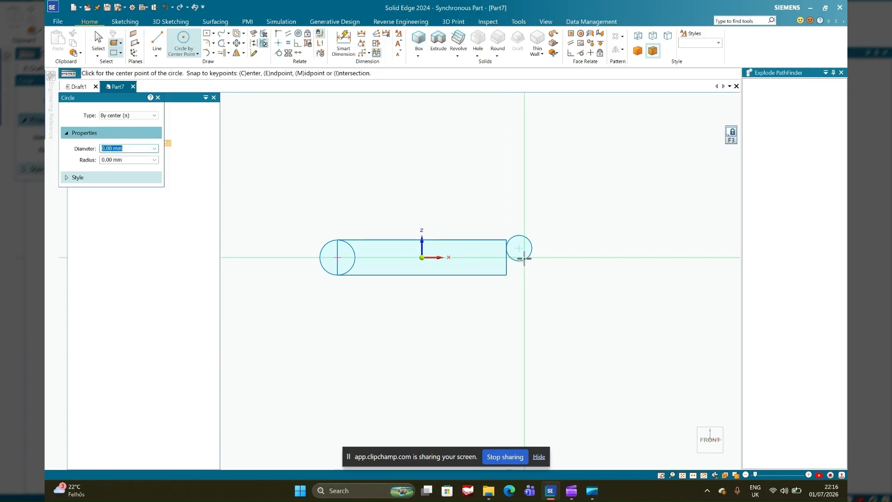
key("Escape")
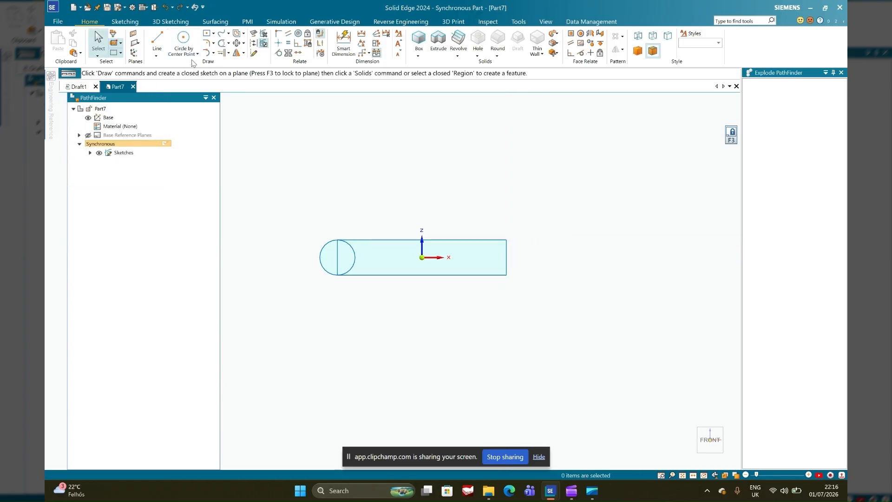
left_click(183, 45)
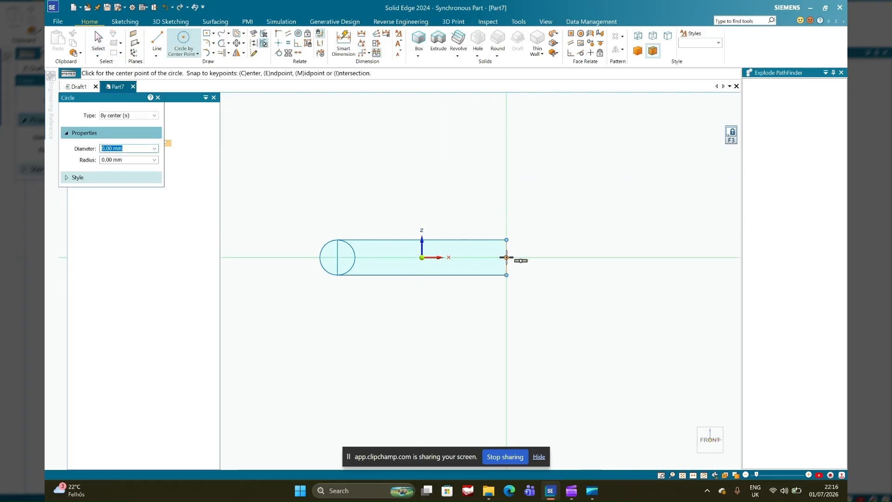
mouse_move(506, 257)
left_mouse_down()
mouse_move(512, 242)
mouse_move(533, 249)
left_mouse_up()
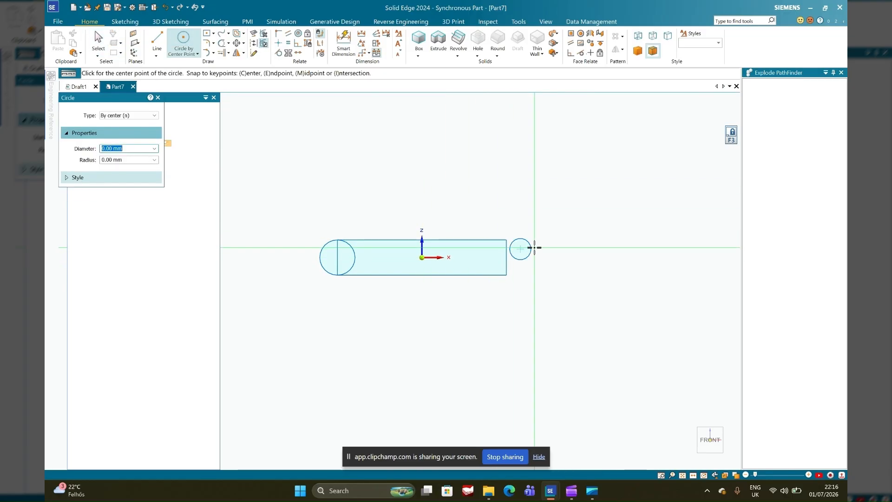
key("Escape")
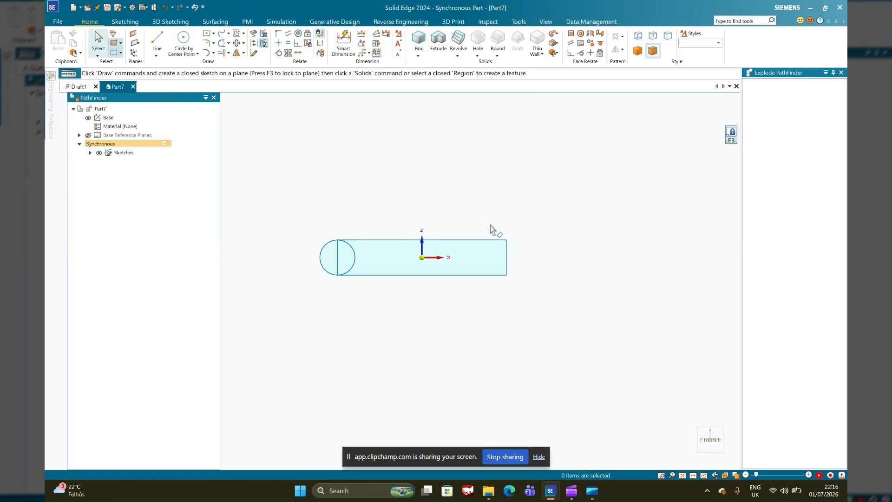
Draw a circle centered on the midpoint of the rectangle's right edge, passing through that edge's upper corner.
left_click(183, 39)
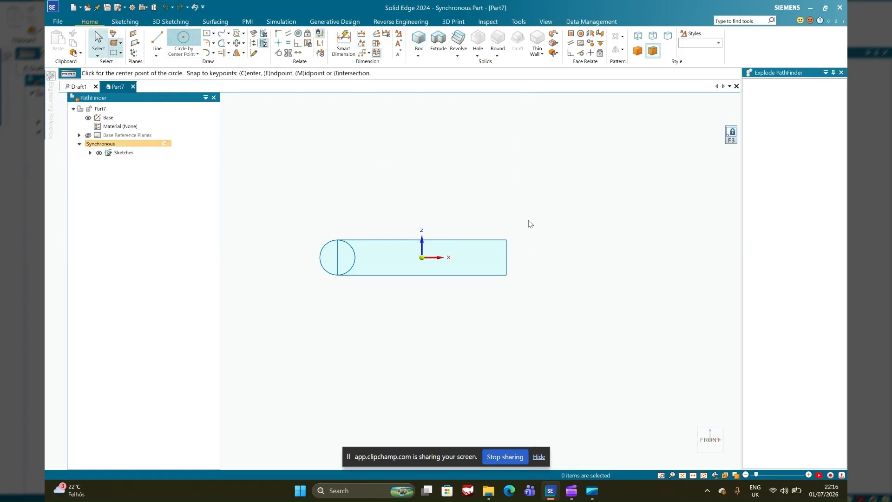
left_click(506, 257)
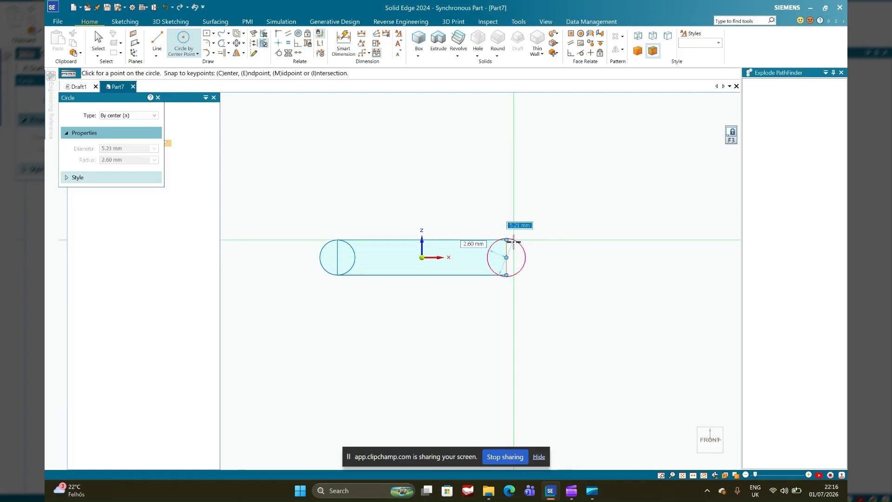
left_click(507, 240)
key("Escape")
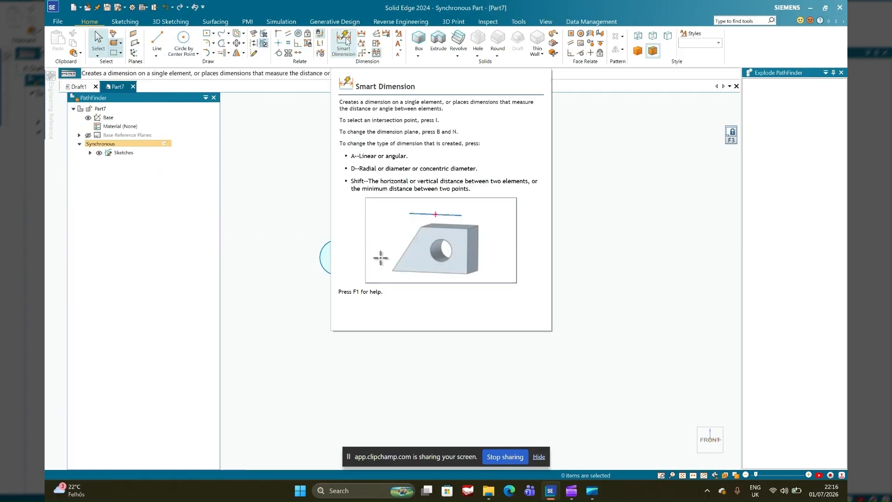
Trim away the rectangle's two vertical end lines inside the circles.
left_click(228, 44)
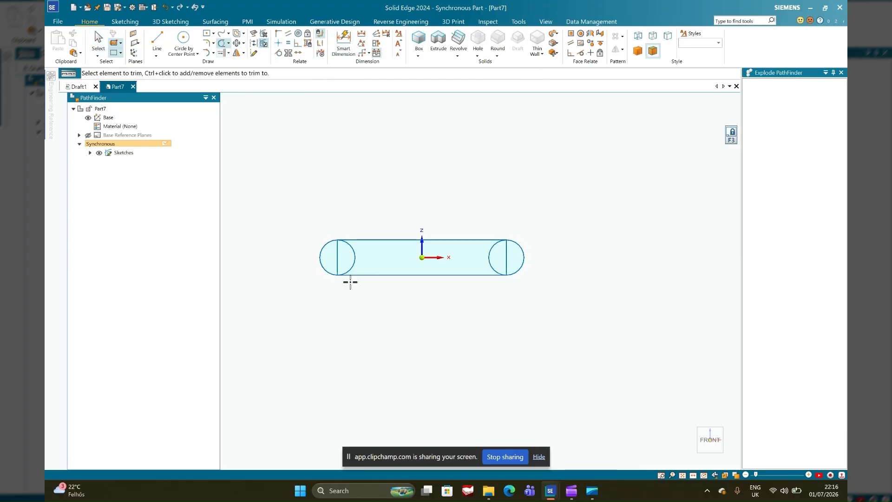
left_click(338, 254)
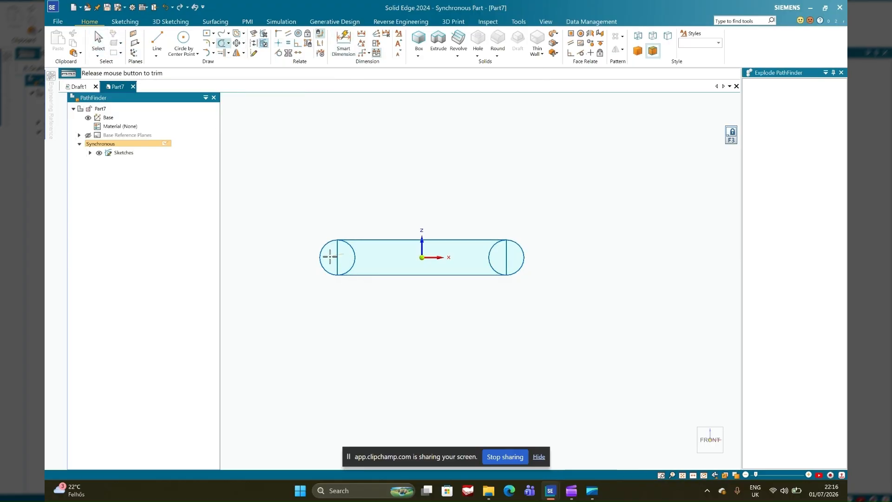
left_click(503, 258)
key("Escape")
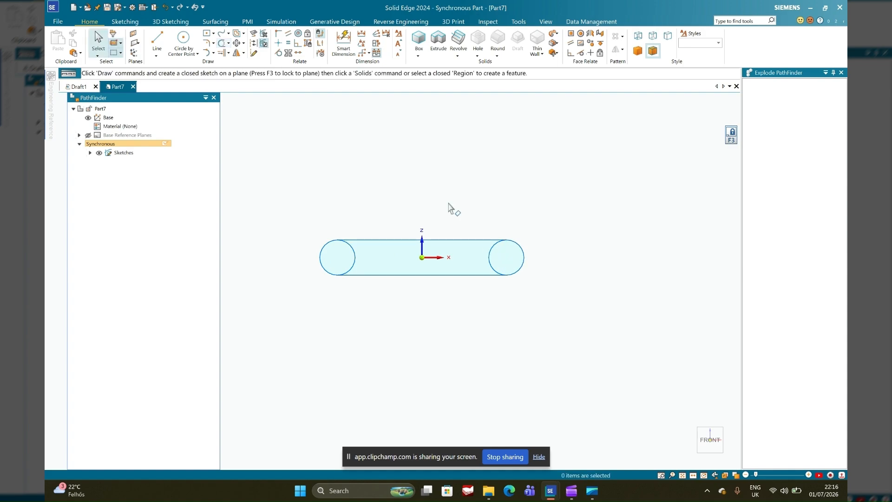
Dimension the horizontal distance between the two circle centers and the right circle's diameter.
left_click(344, 41)
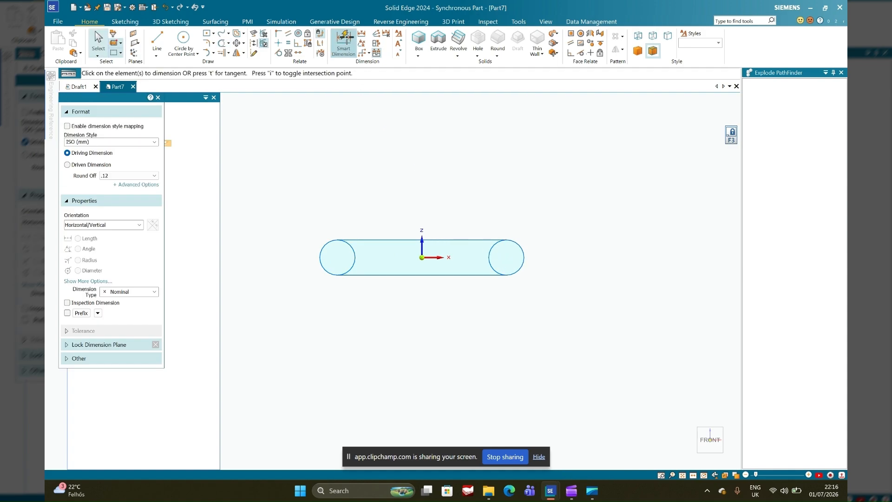
left_click(353, 256)
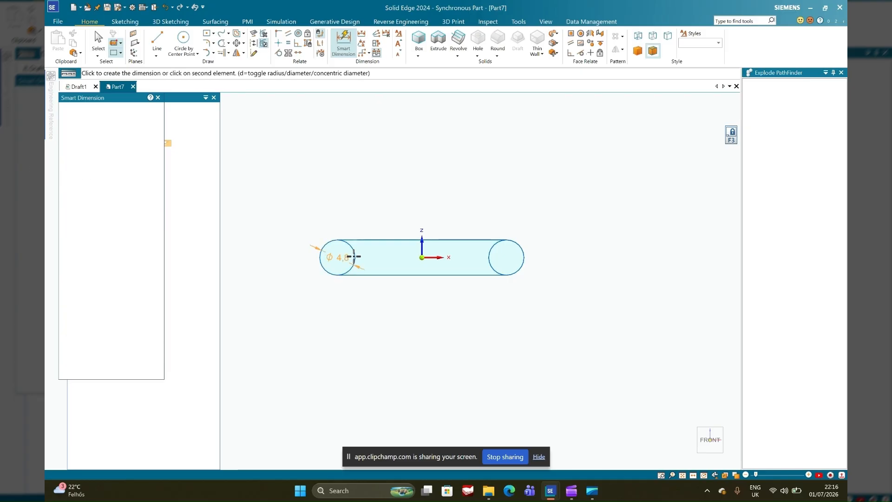
left_click(491, 251)
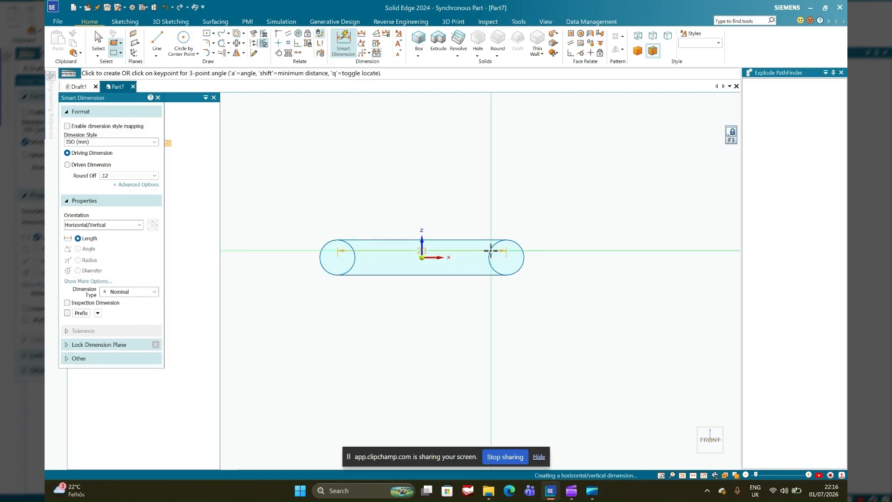
left_click(485, 296)
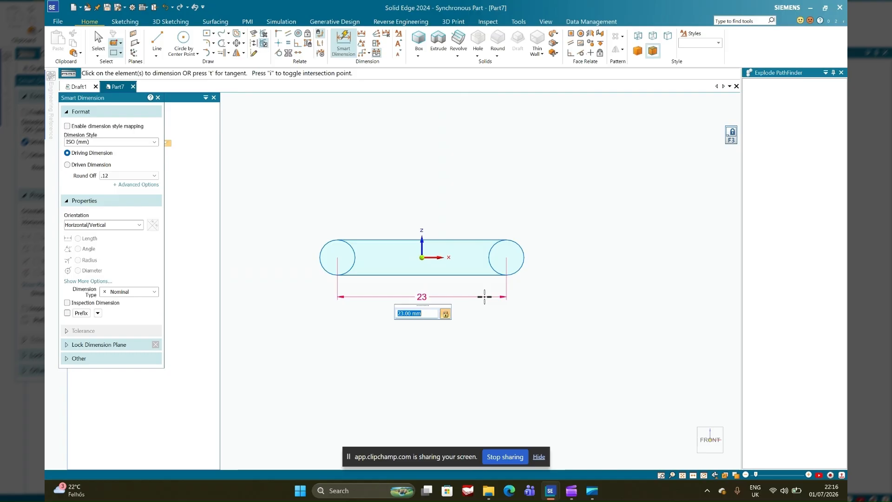
left_click(523, 253)
left_click(534, 272)
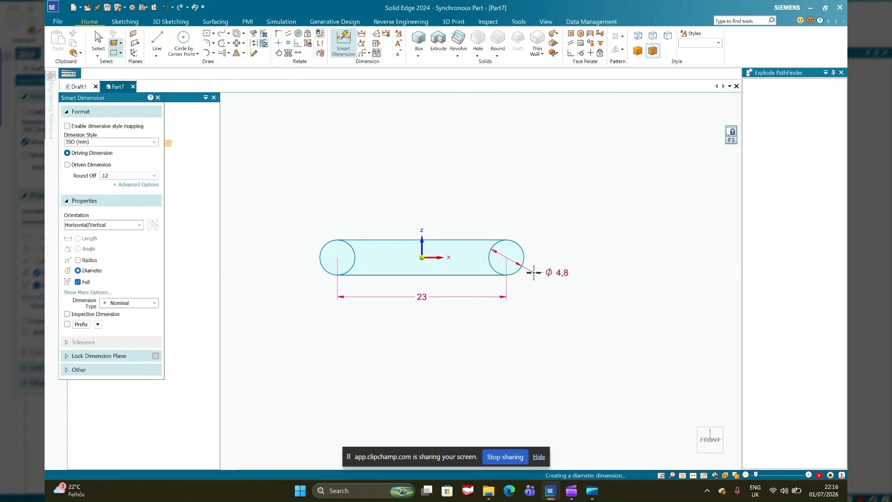
key("Escape")
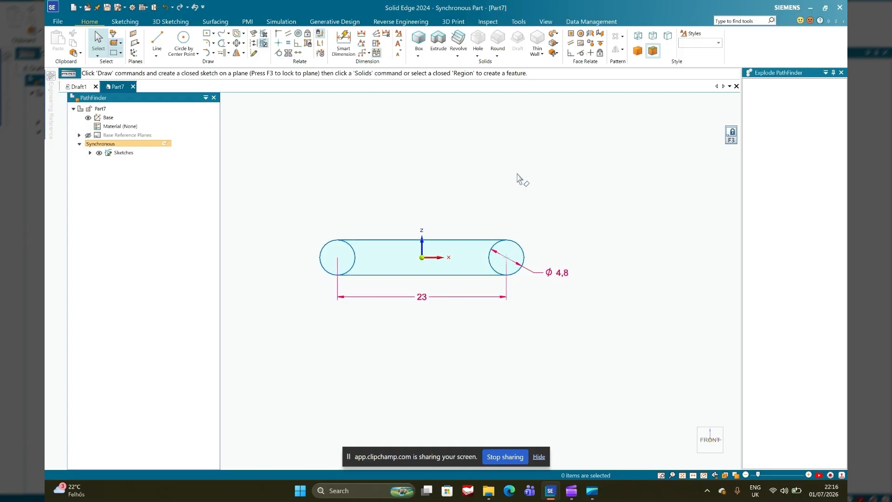
Extrude all three face regions of the slot sketch symmetrically about the sketch plane to a total of 4.6 mm.
left_click(436, 39)
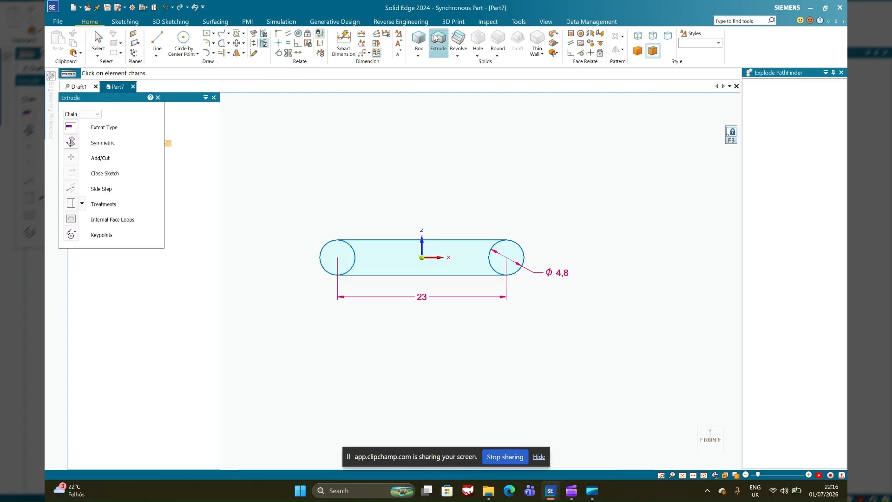
left_click(88, 114)
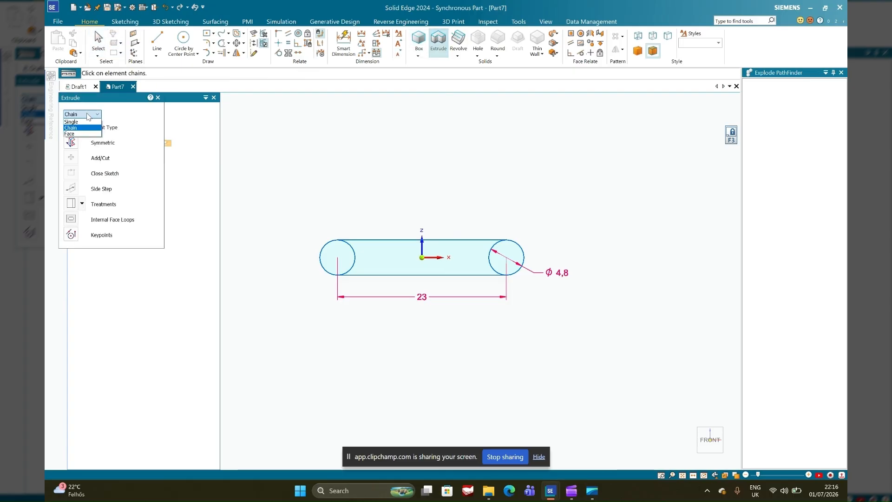
left_click(74, 134)
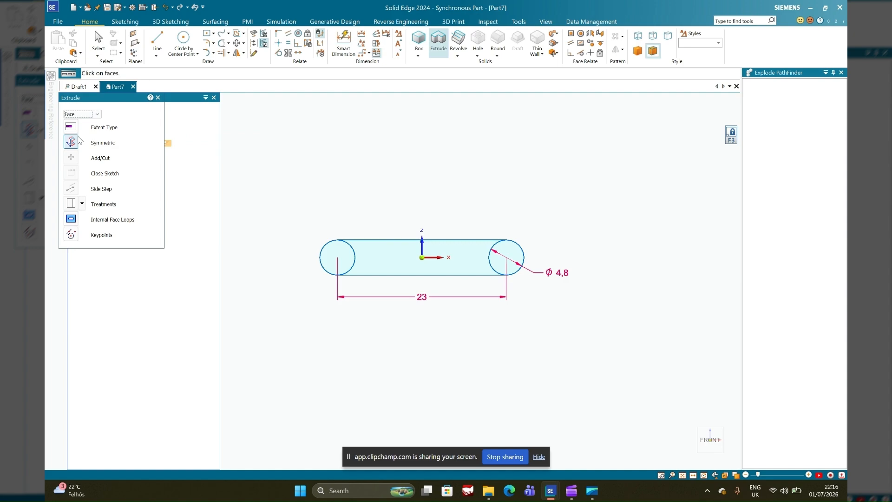
left_click(347, 265)
left_click(462, 253)
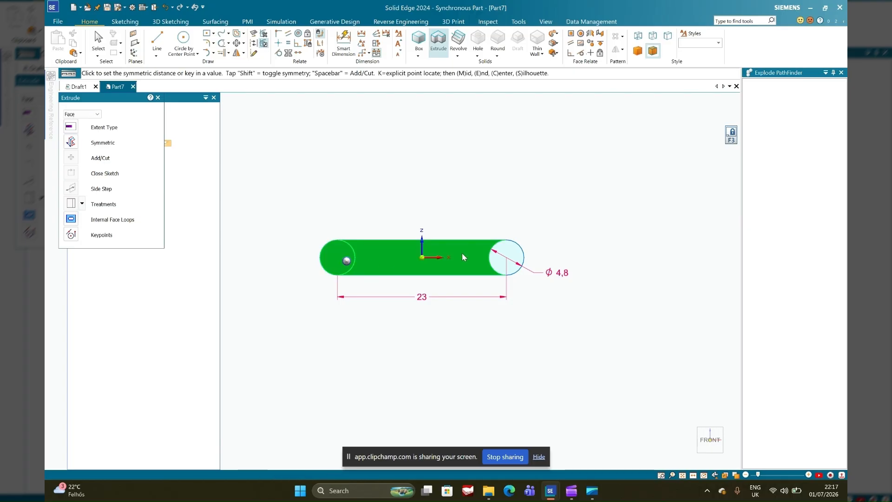
left_click(513, 254)
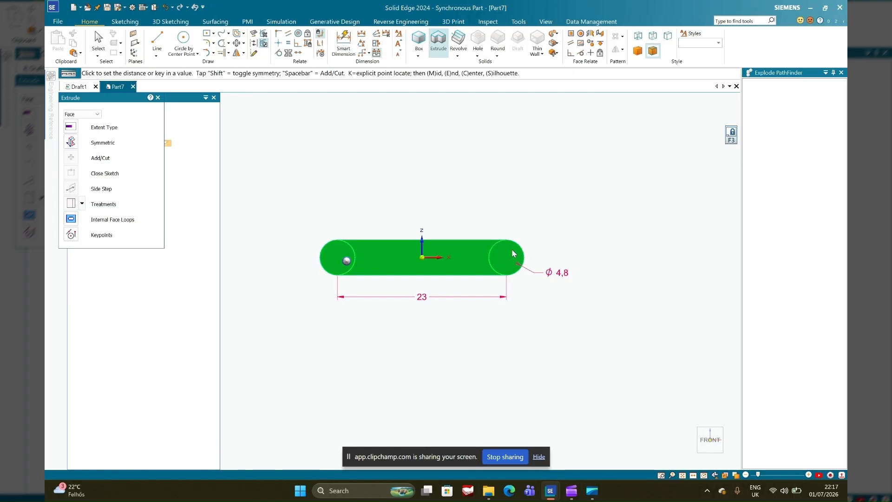
left_click(693, 462)
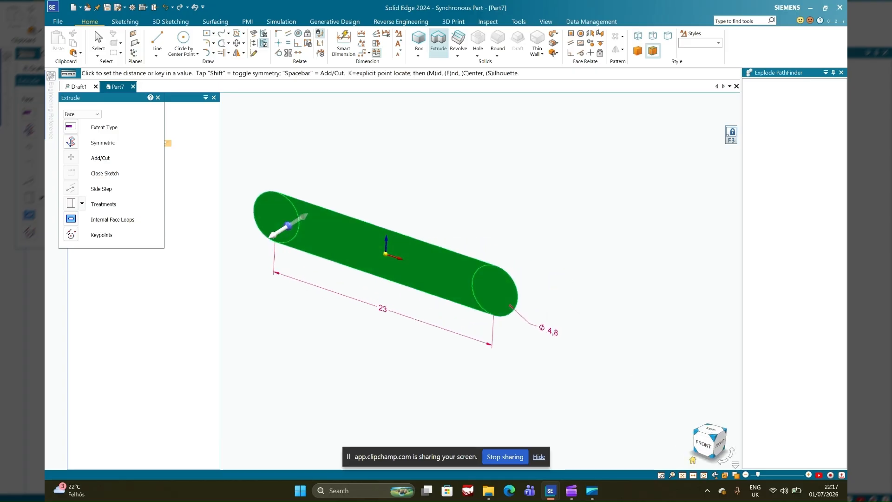
scroll(398, 302, "down", 2)
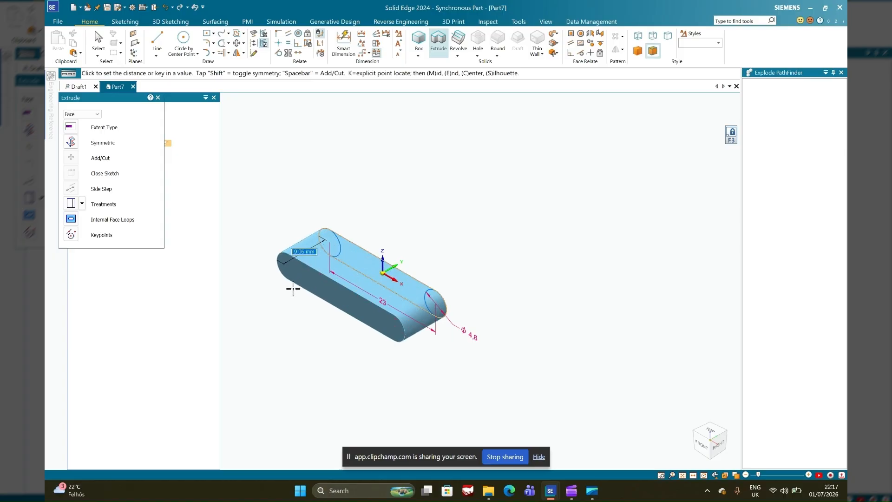
key("shift")
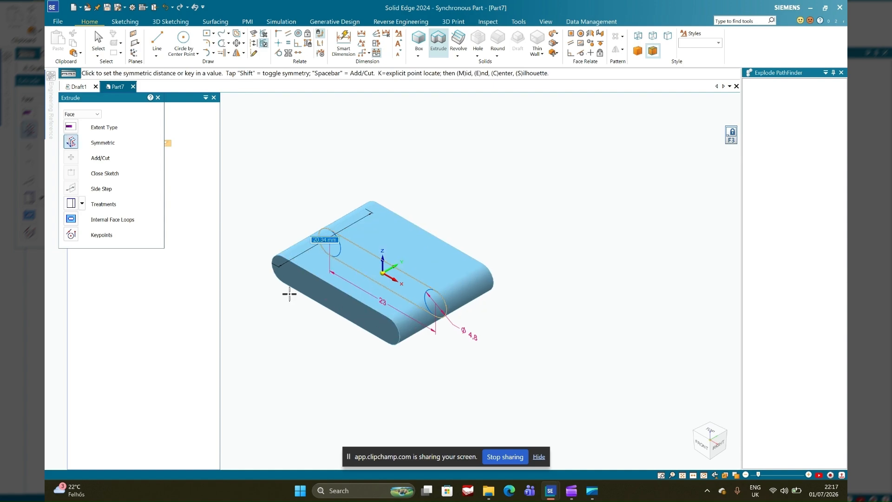
type("4,")
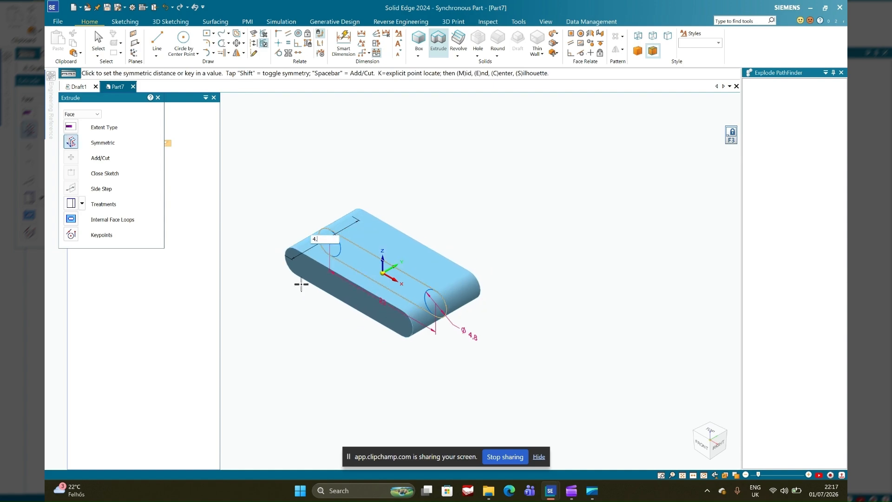
type("6")
key("Return")
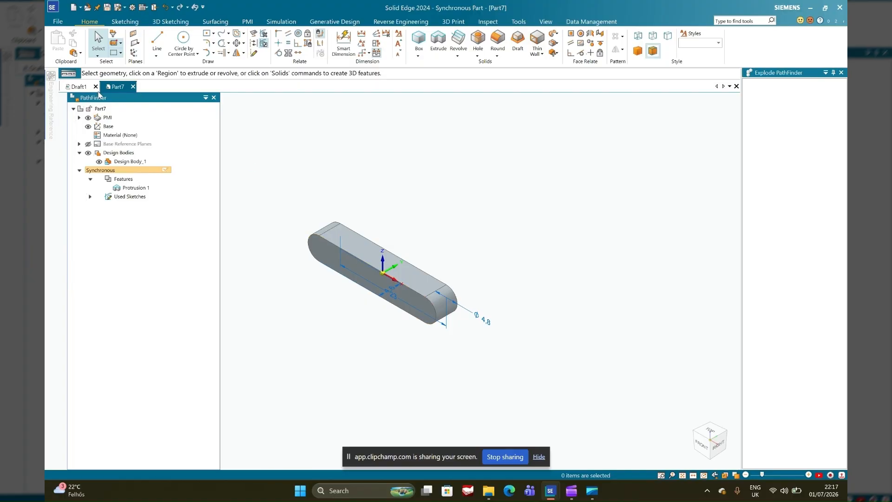
Check the dimensions in the Draft1 drawing and restore the used Sketch 2 in Part7.
left_click(80, 87)
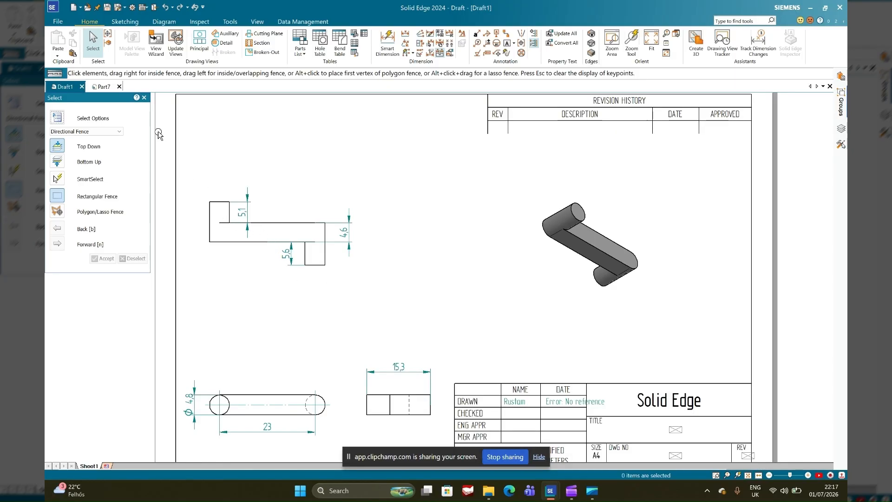
left_click(110, 88)
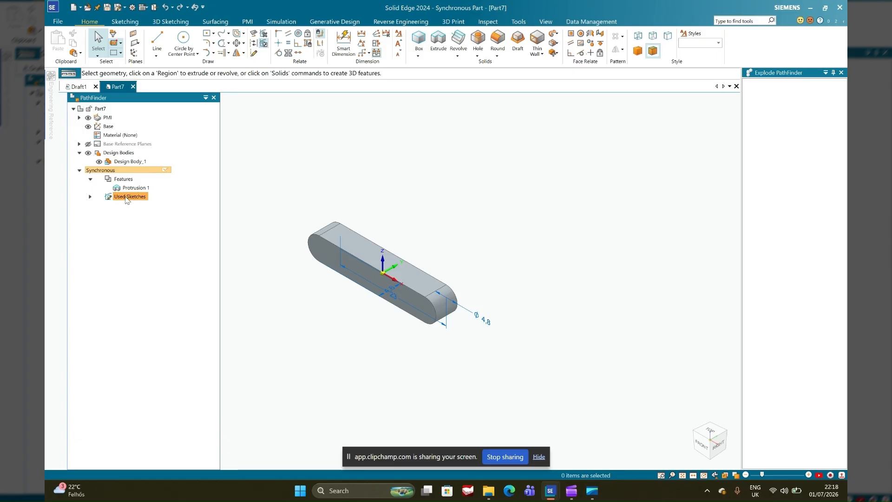
left_click(90, 197)
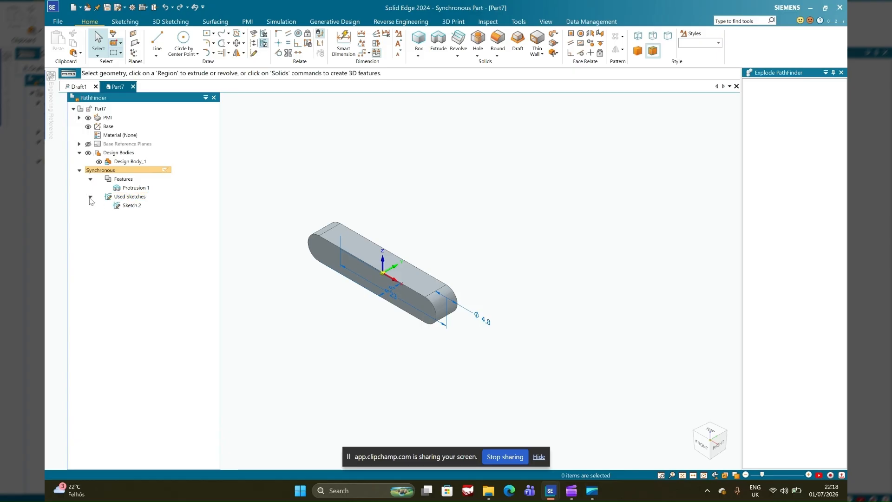
left_click(130, 206)
right_click(134, 206)
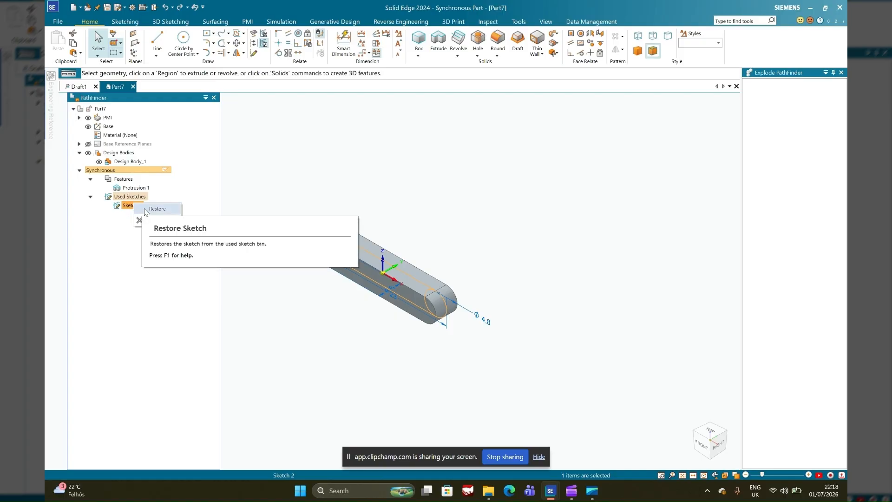
left_click(145, 210)
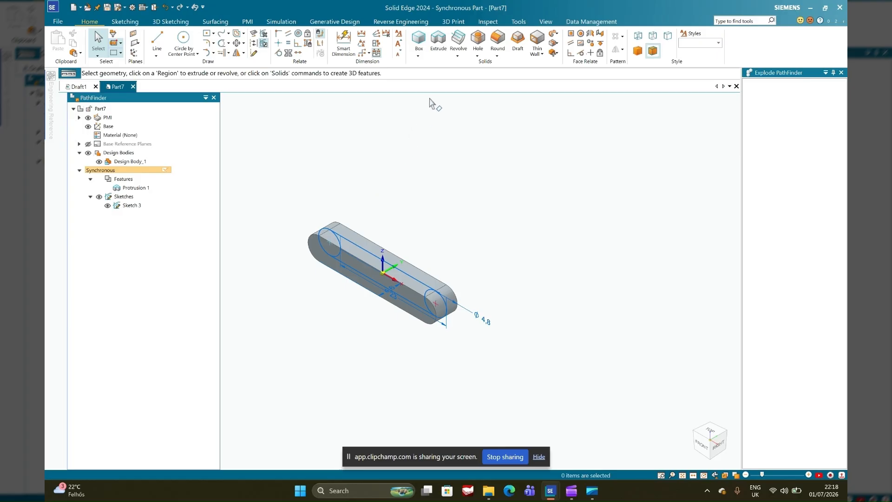
Extrude the restored sketch's left circle as a chain, 7.4 mm to the rear side only, without symmetry.
left_click(439, 44)
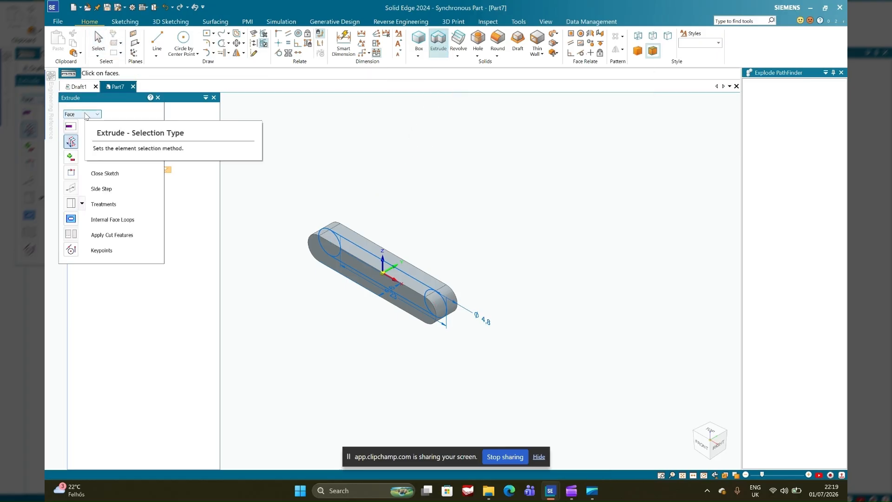
left_click(86, 114)
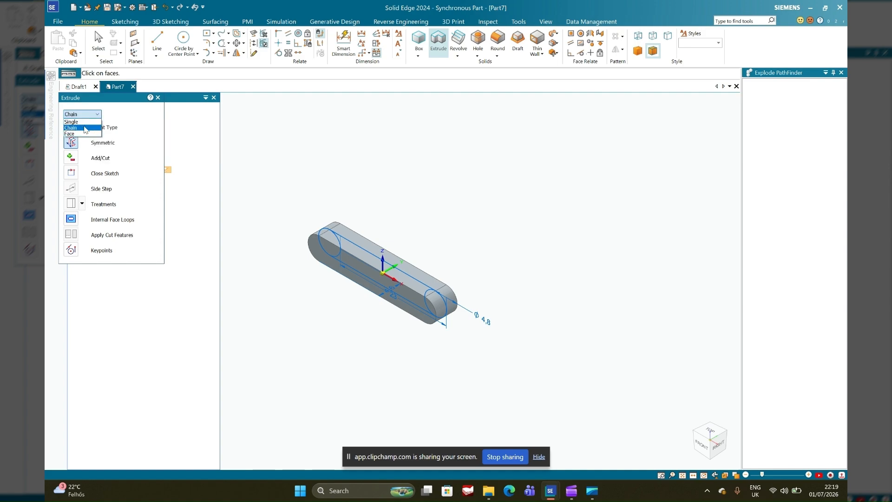
left_click(85, 128)
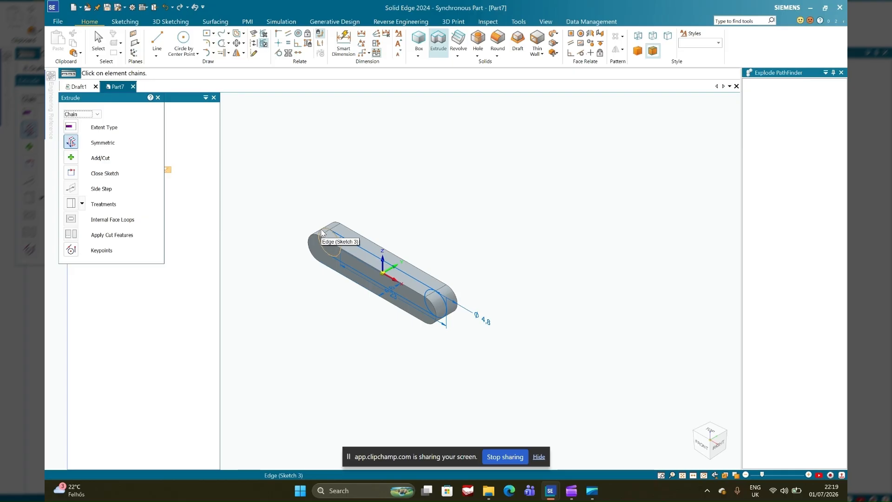
left_click(322, 233)
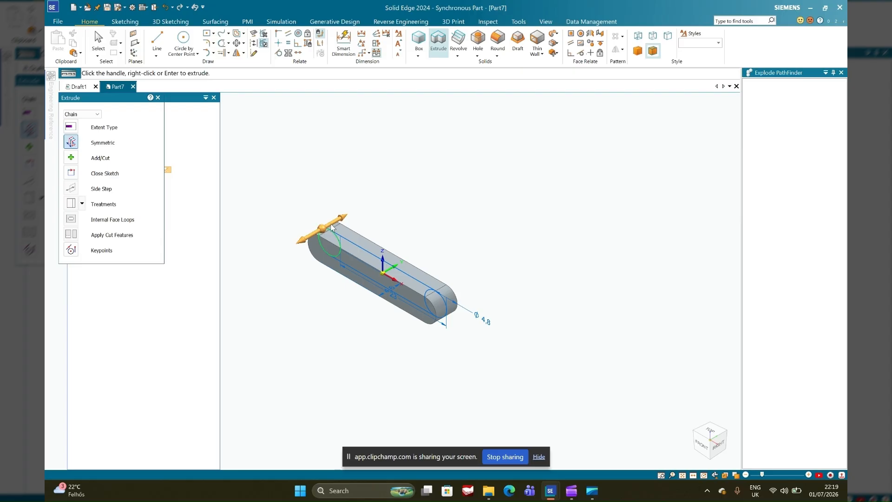
left_click(332, 225)
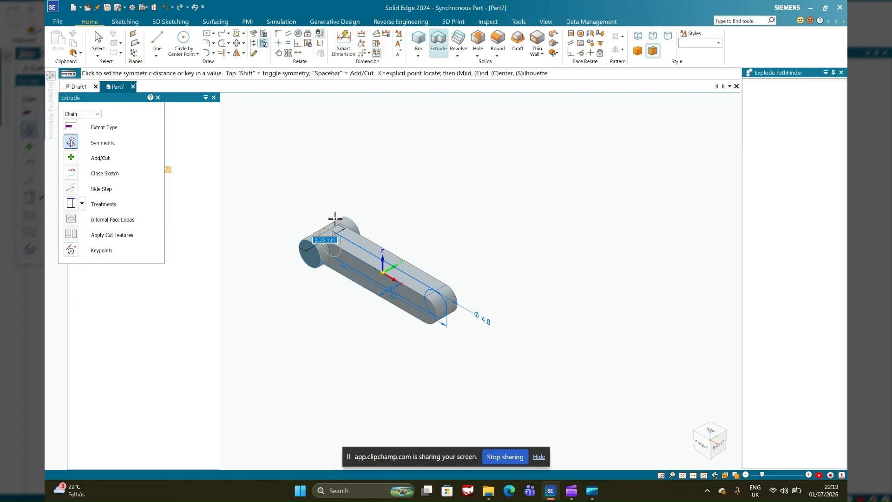
key("shift")
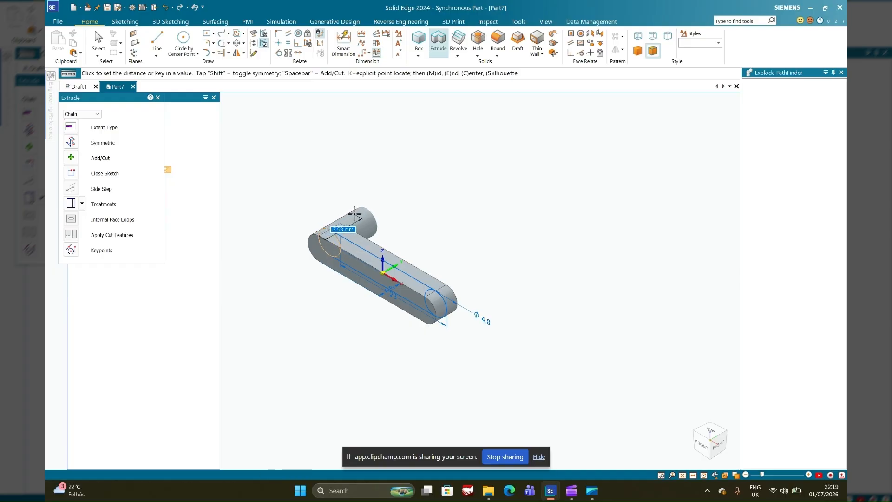
type("7.4")
key("Return")
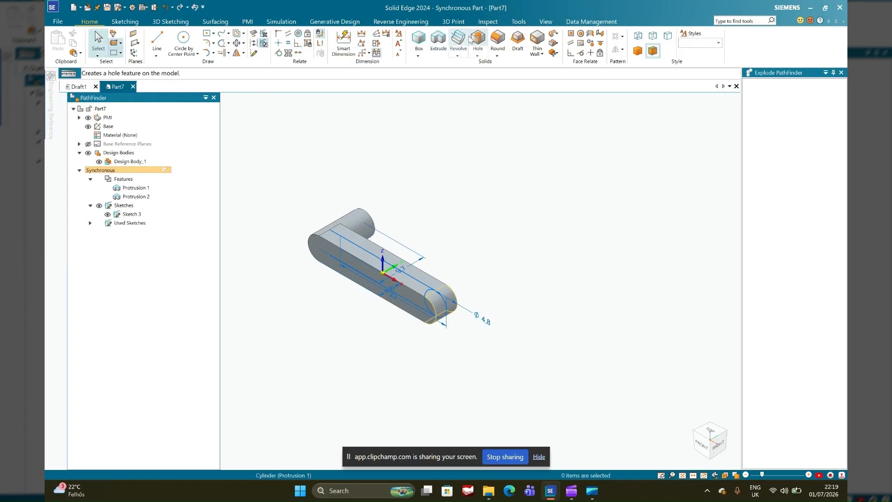
Extrude the right circle of the restored sketch 7.9 mm towards the front side only.
left_click(437, 38)
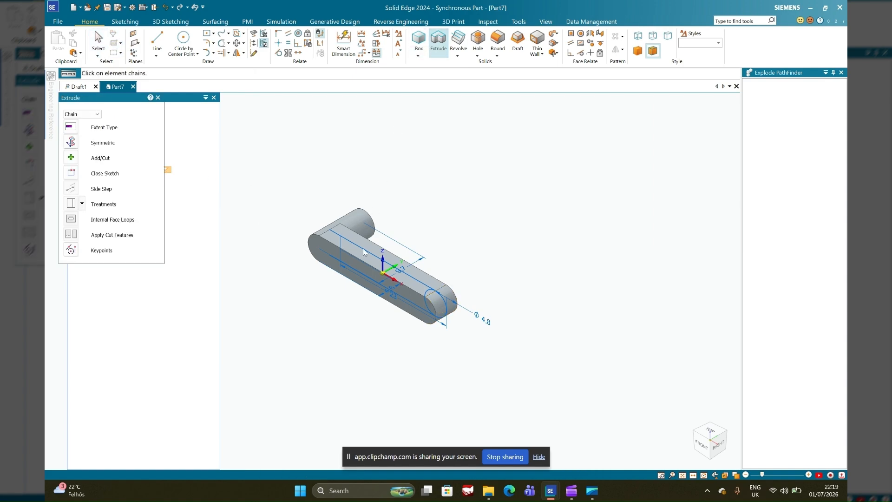
left_click(436, 306)
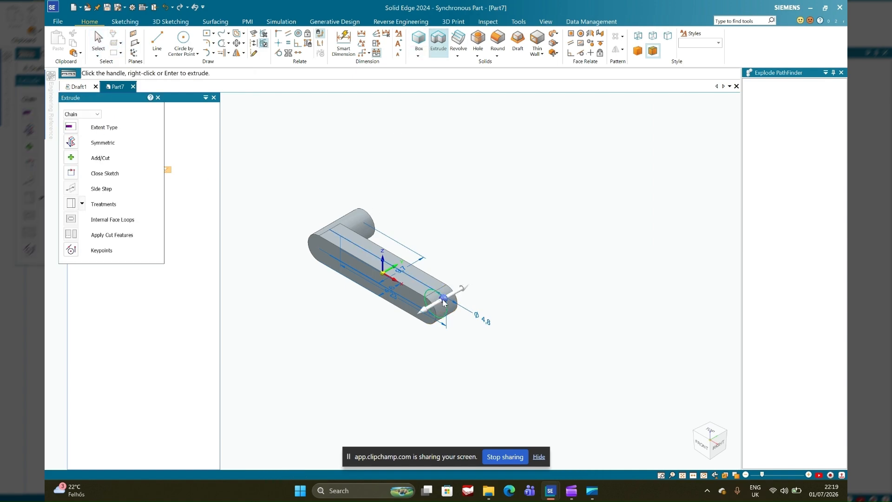
left_click(437, 307)
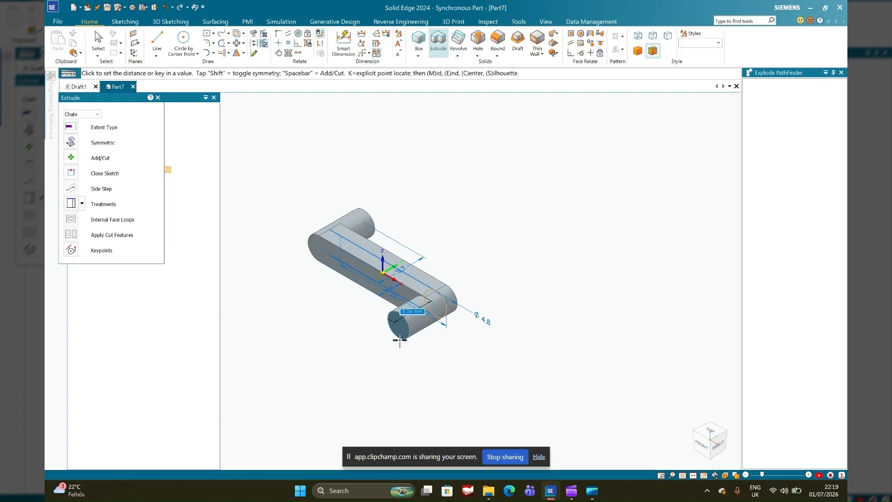
type("7.9")
key("Return")
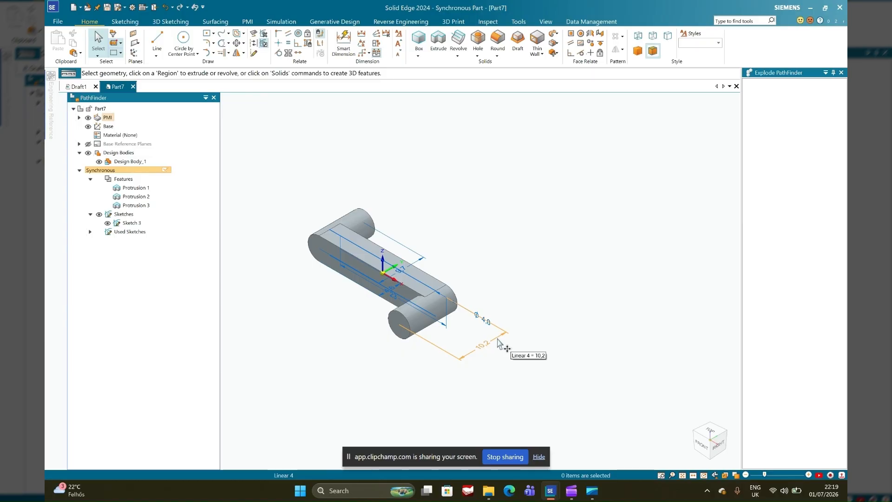
Delete the length dimensions attached to the front and rear cylinder extrusions.
left_click(499, 344)
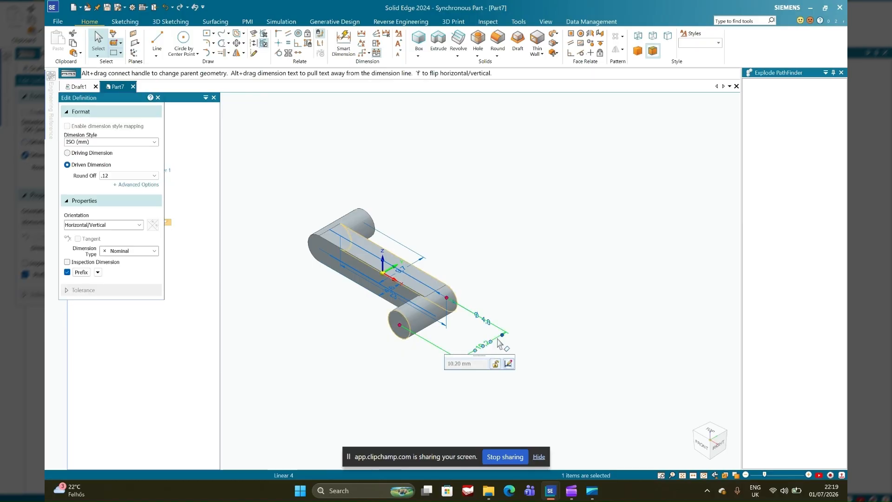
key("Delete")
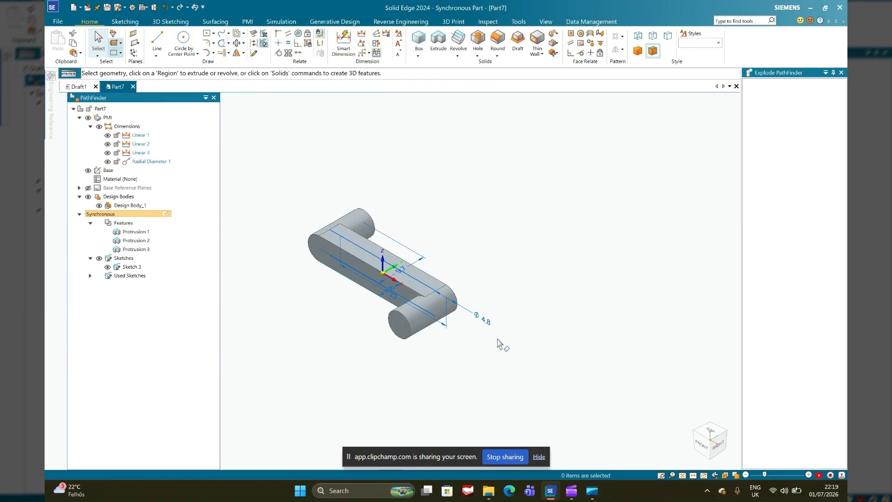
left_click(420, 264)
key("Delete")
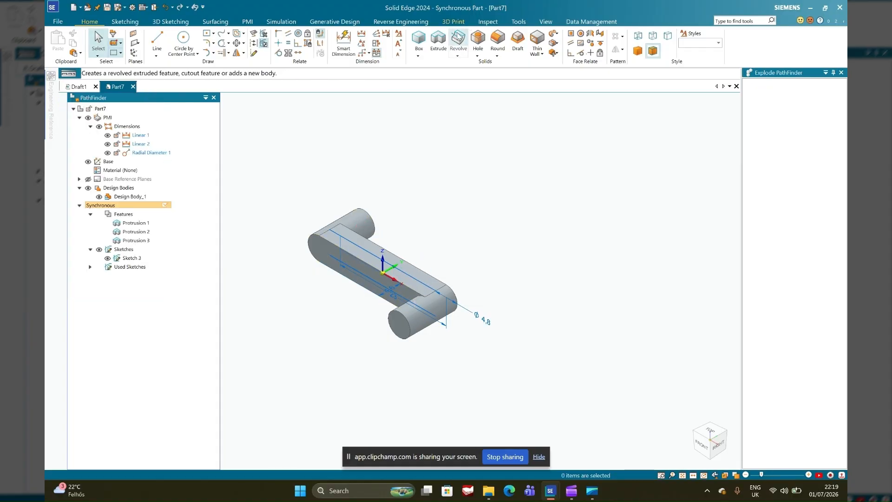
Add a Smart Dimension for the rear cylinder's projection from the slot body, placed above the part.
left_click(344, 42)
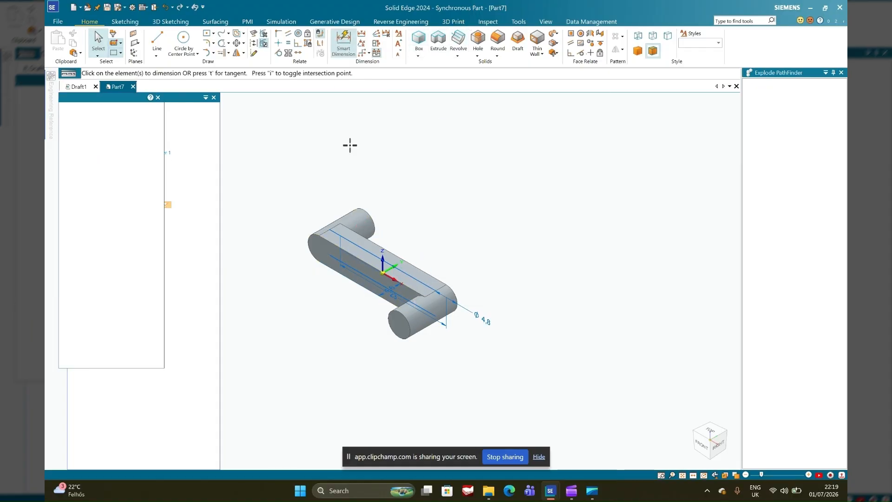
left_click(359, 232)
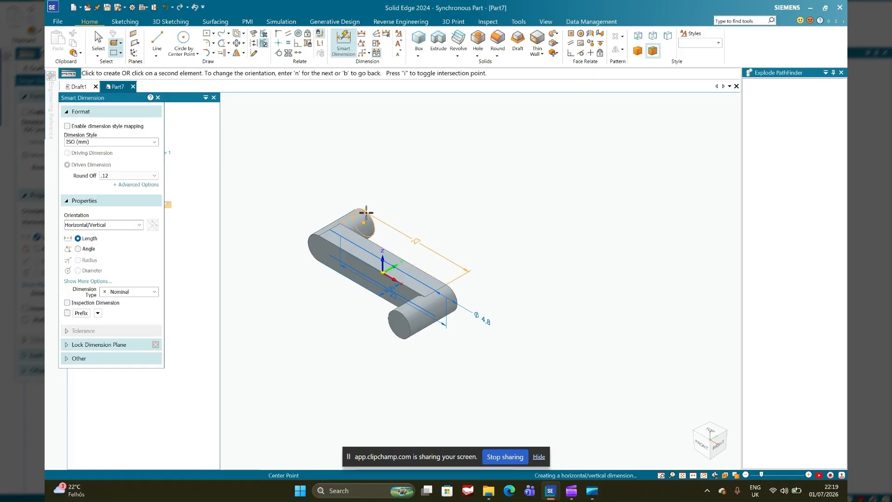
left_click(366, 214)
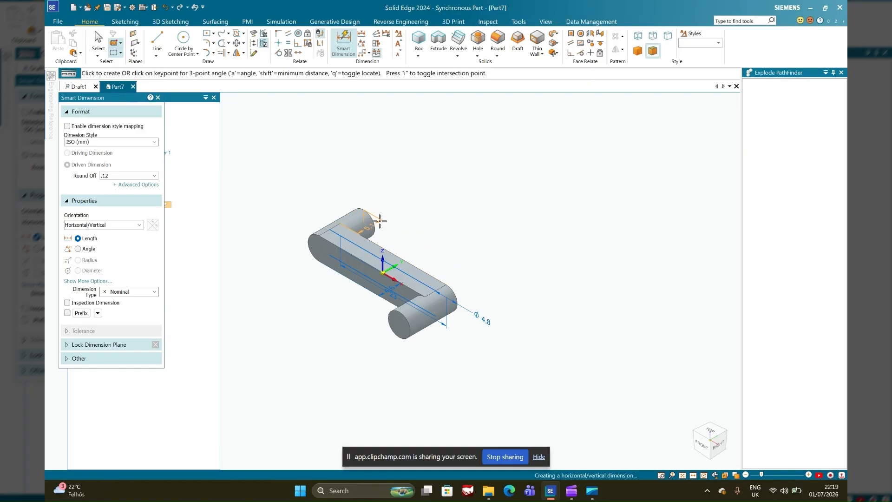
left_click(325, 203)
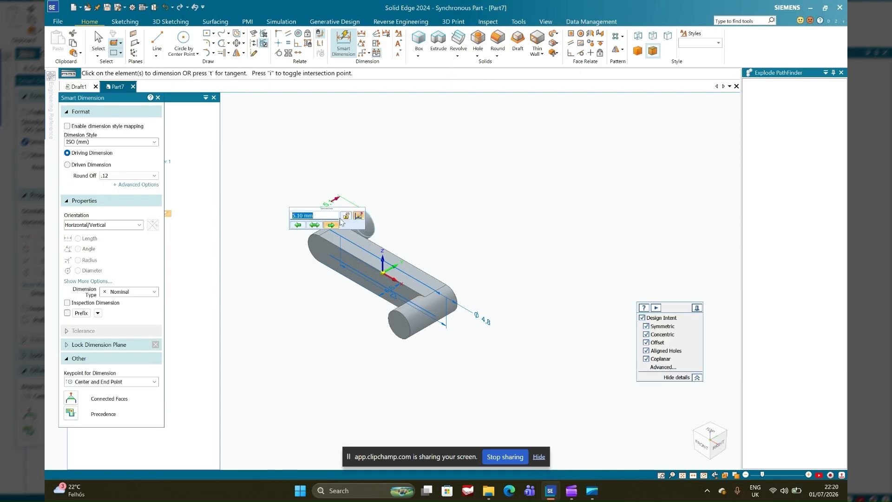
key("Escape")
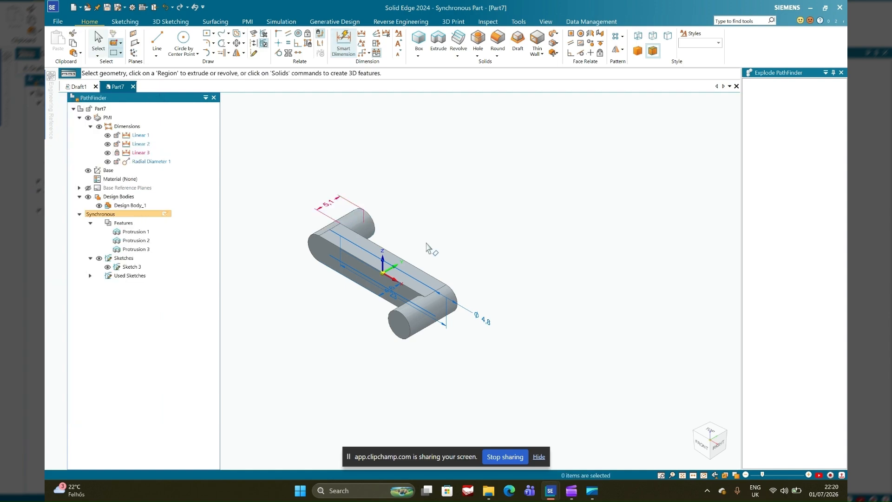
Add a Smart Dimension for the front cylinder's projection from the slot body, placed below the part, and hide the sketches.
left_click(344, 43)
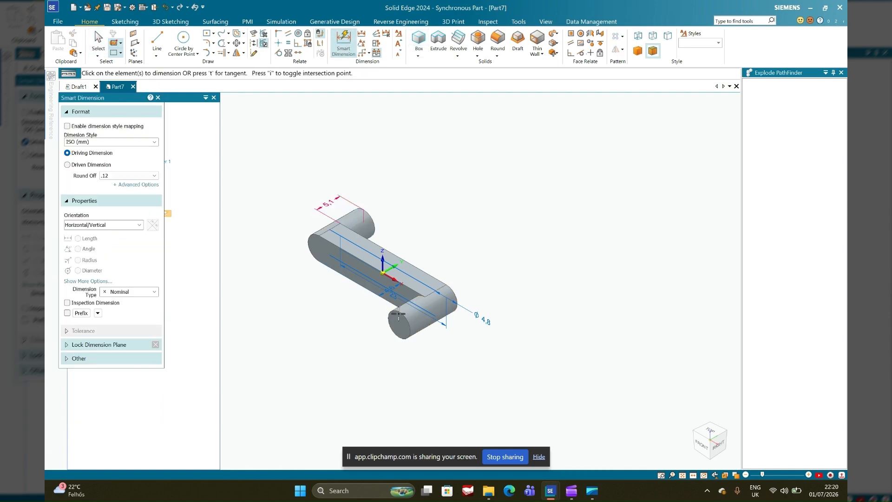
left_click(398, 314)
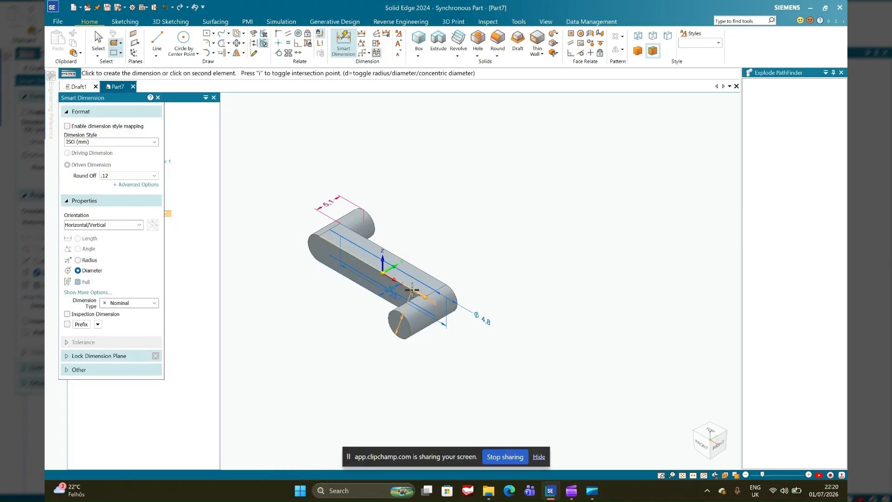
left_click(412, 290)
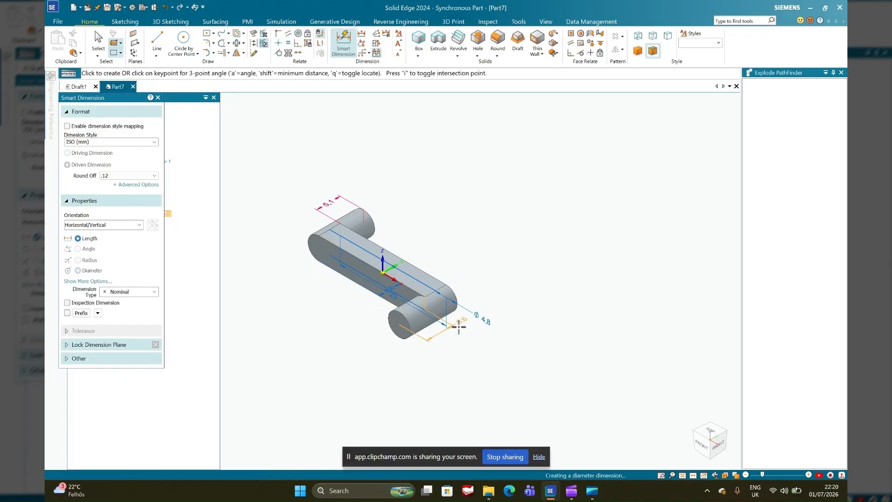
left_click(460, 326)
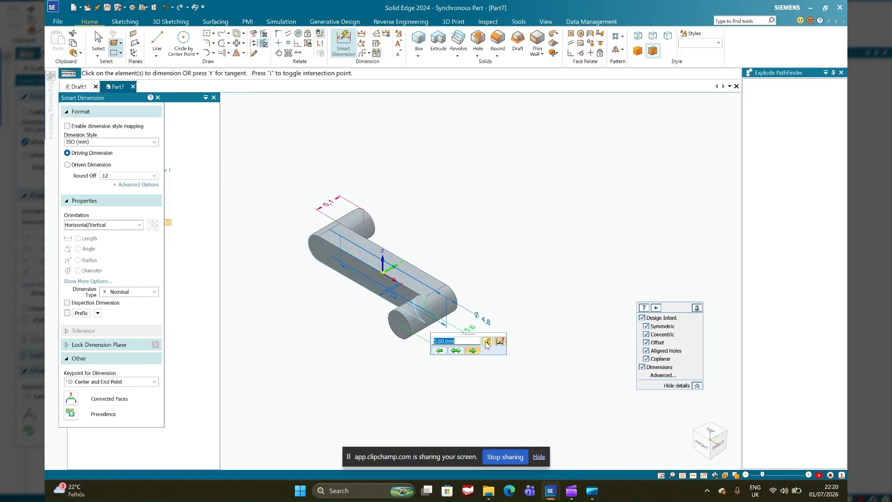
key("Escape")
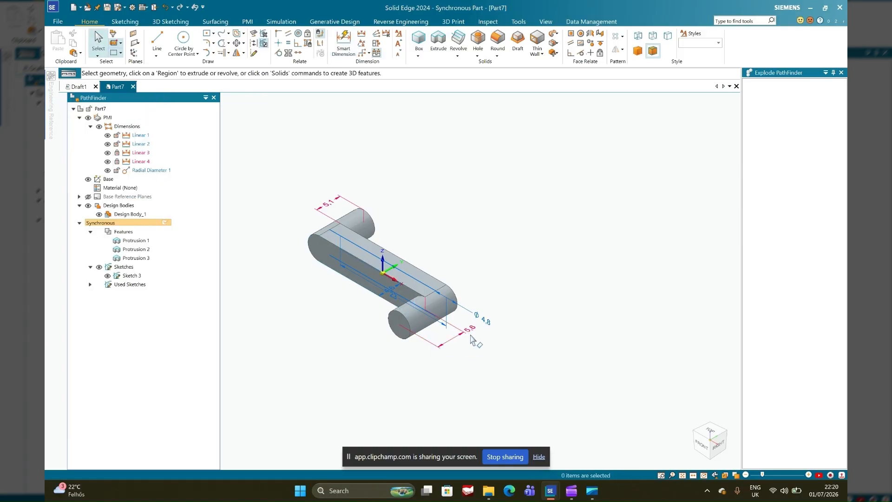
left_click(99, 267)
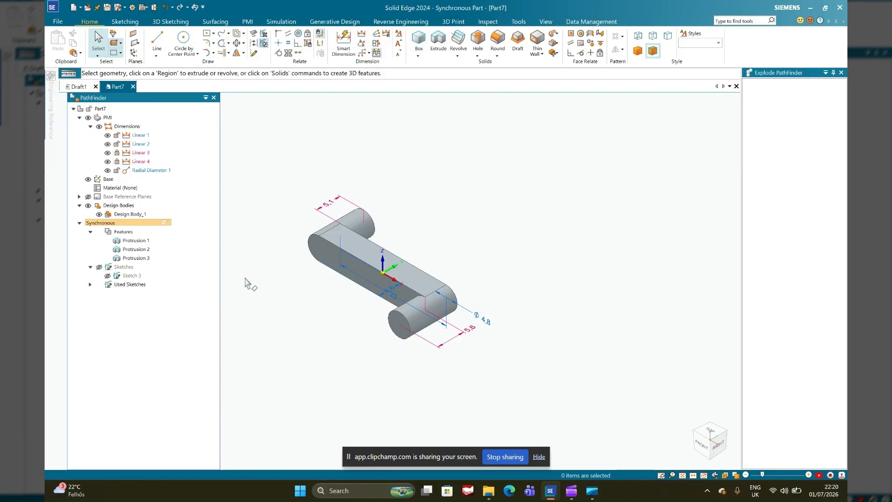
middle_click_drag(331, 301, 359, 307)
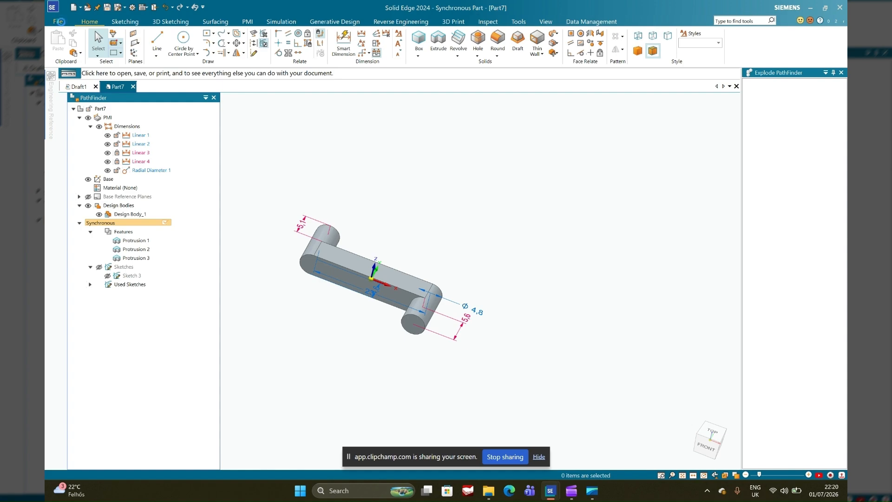
Save the part under the name Bar as a Part document (*.par) in the solid edge folder.
left_click(58, 22)
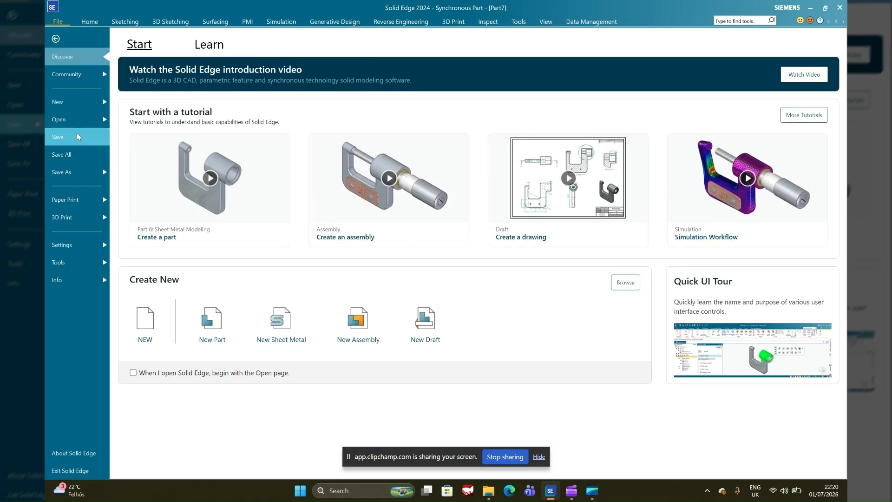
left_click(75, 172)
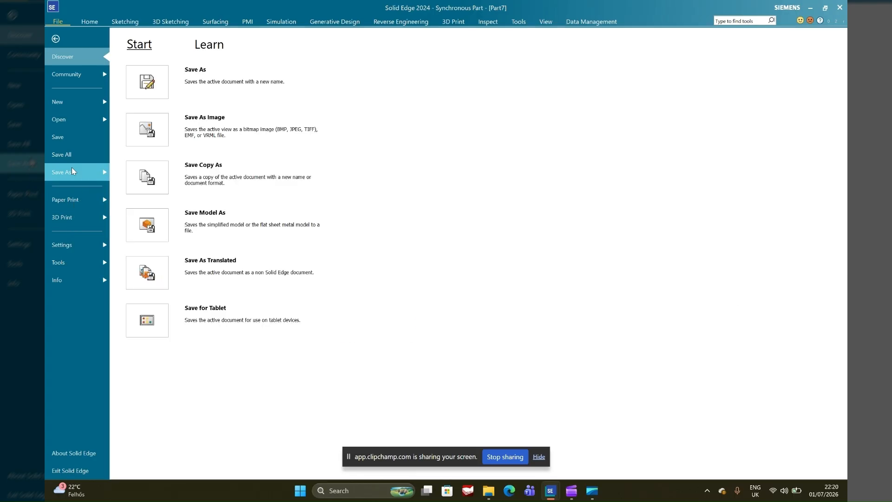
left_click(210, 98)
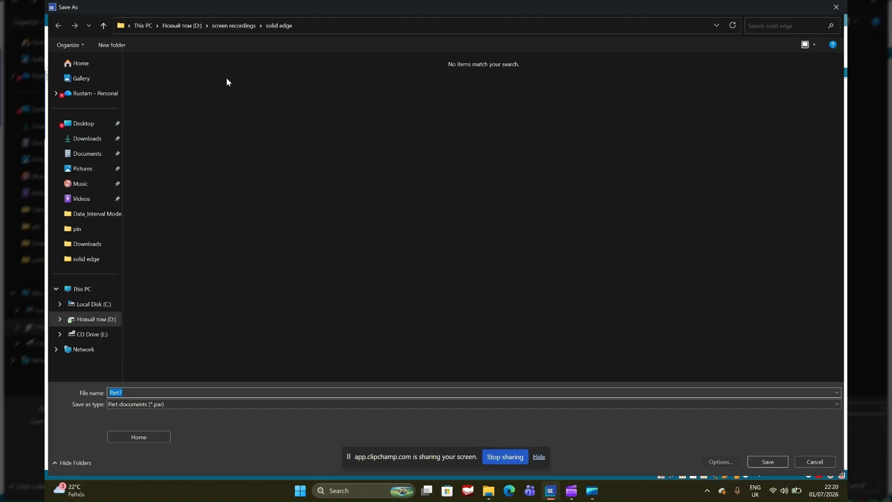
type("Bar")
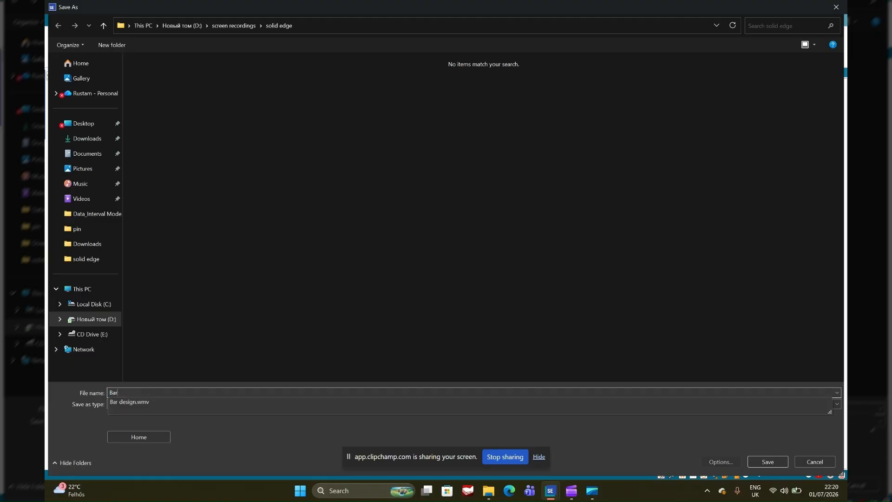
left_click(334, 370)
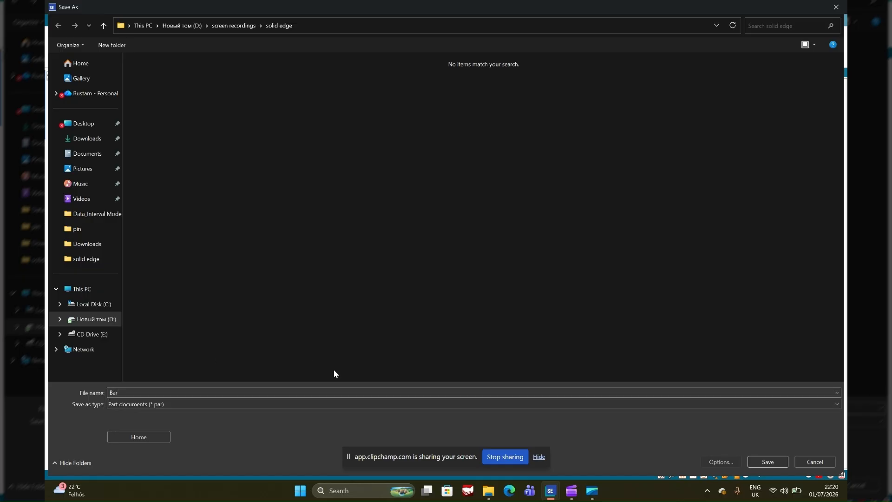
left_click(776, 462)
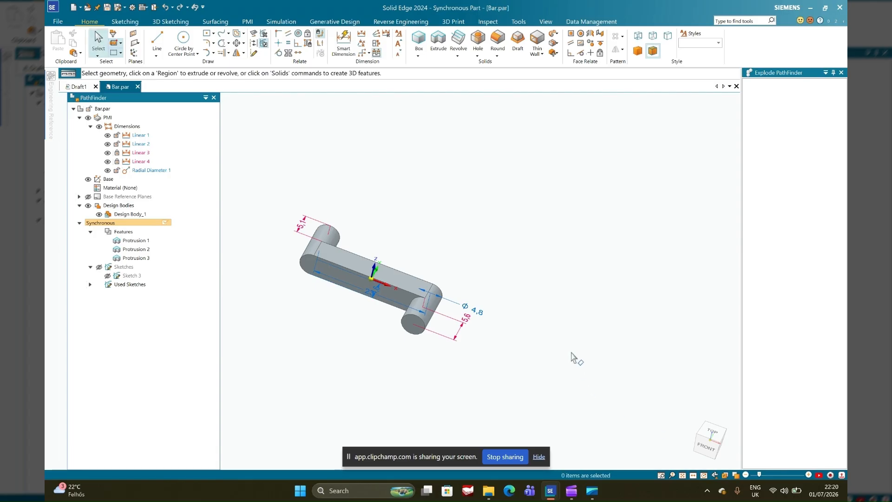
Hide all PMI dimensions of the part and view the bare solid from several angles.
left_click(88, 119)
middle_click_drag(368, 216, 322, 208)
middle_click_drag(419, 281, 482, 282)
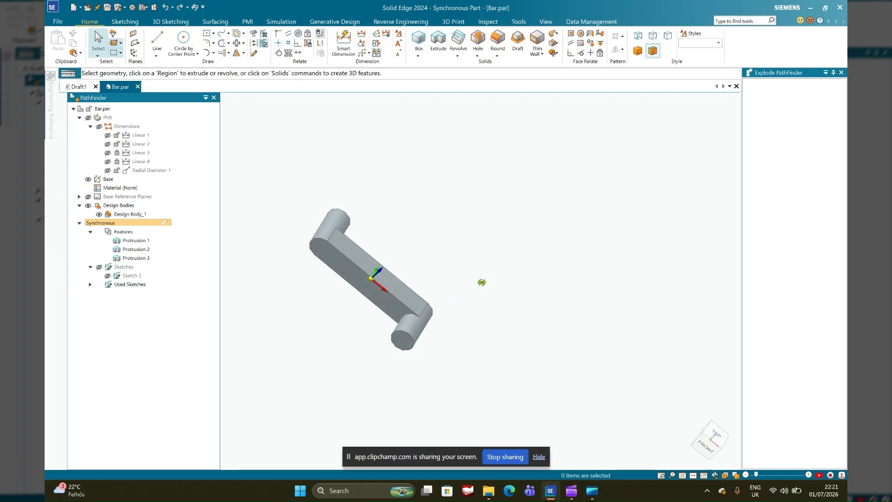
middle_click_drag(409, 265, 450, 289, "shift")
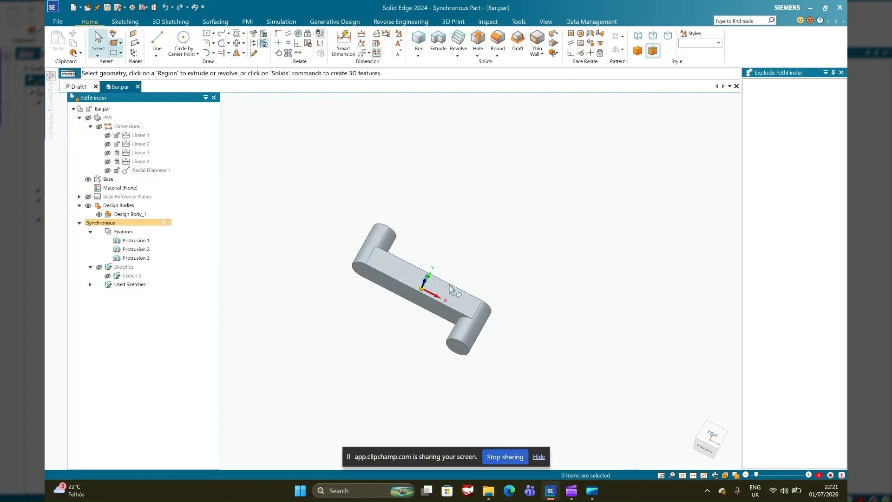